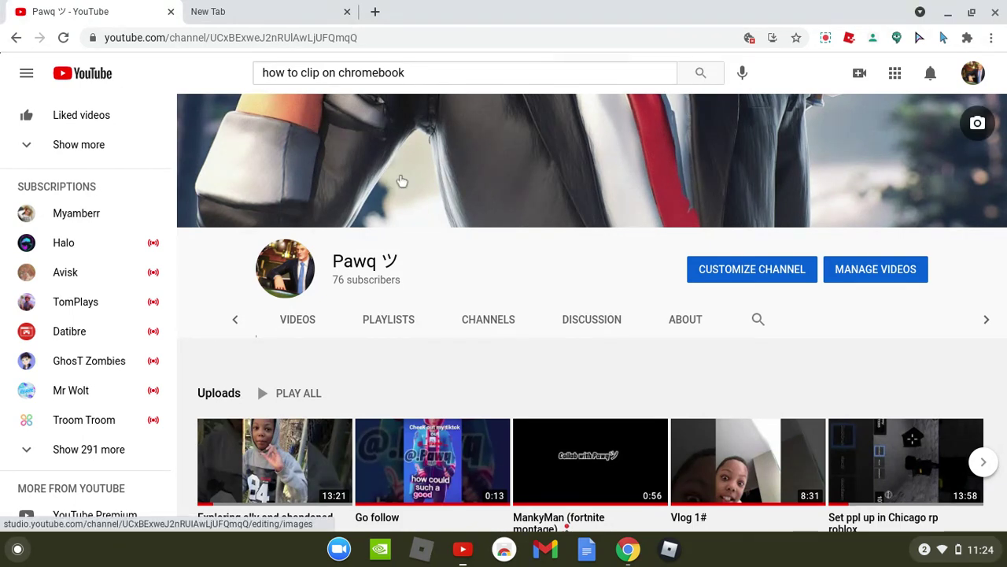
Look up "plus mouse cursor" in Google Images in the New Tab page
click(250, 6)
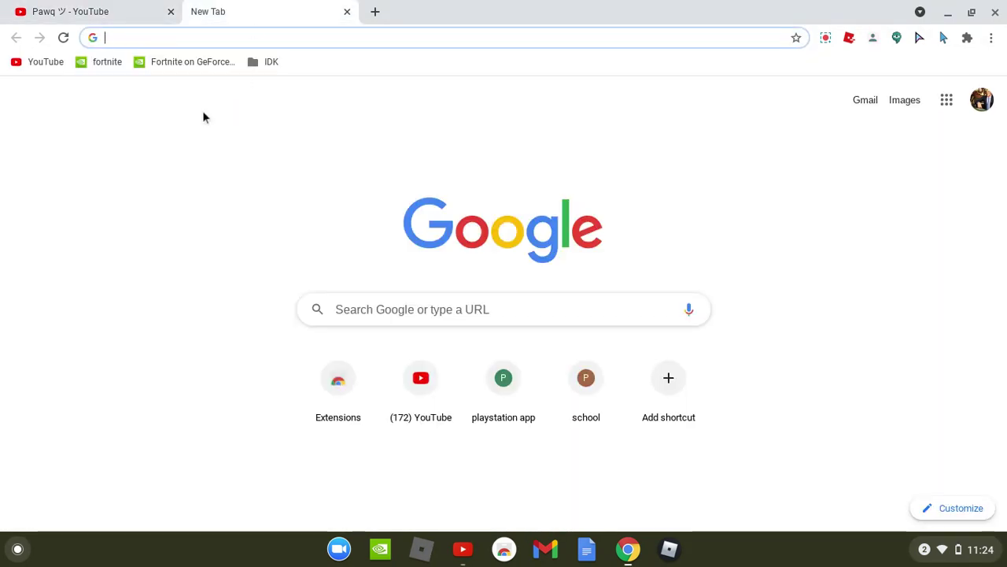
text(plus)
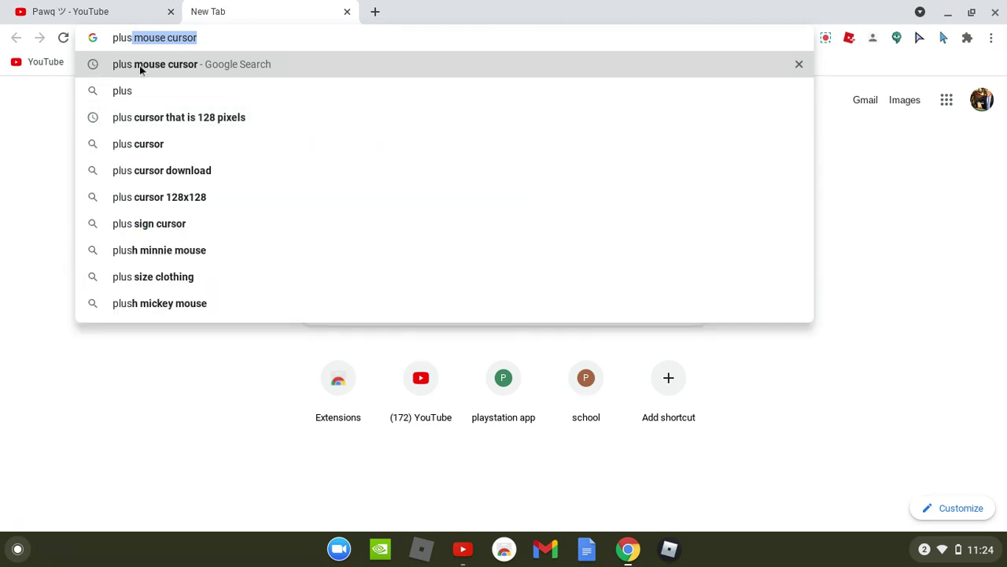
click(140, 67)
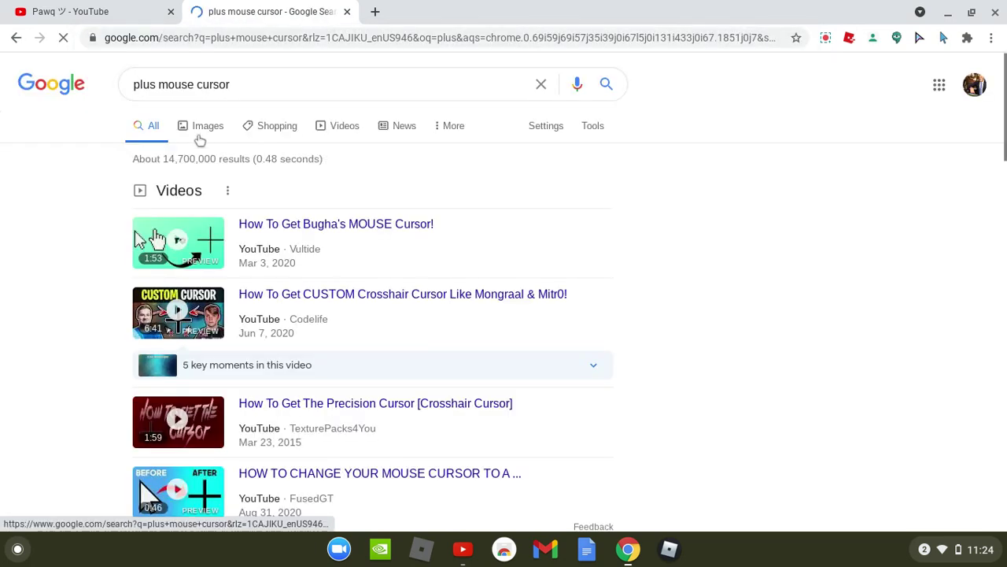
click(200, 140)
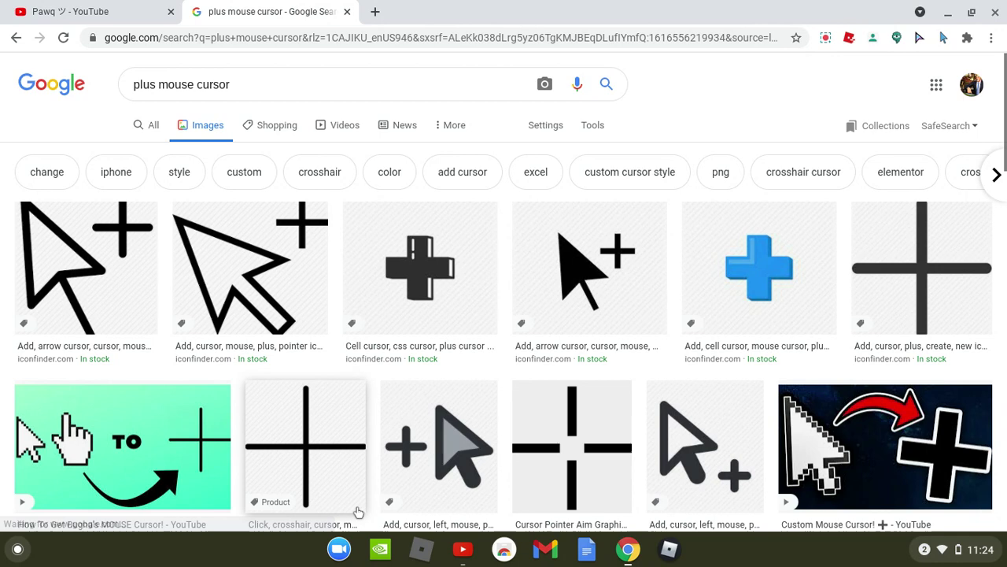
click(358, 512)
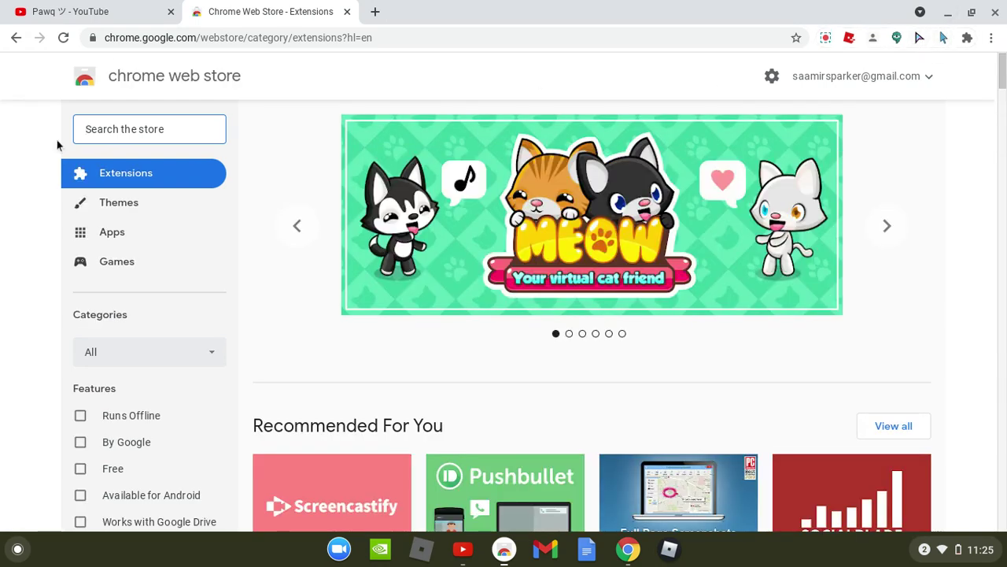
Search the Chrome Web Store for "best custom cursor"
text(bet)
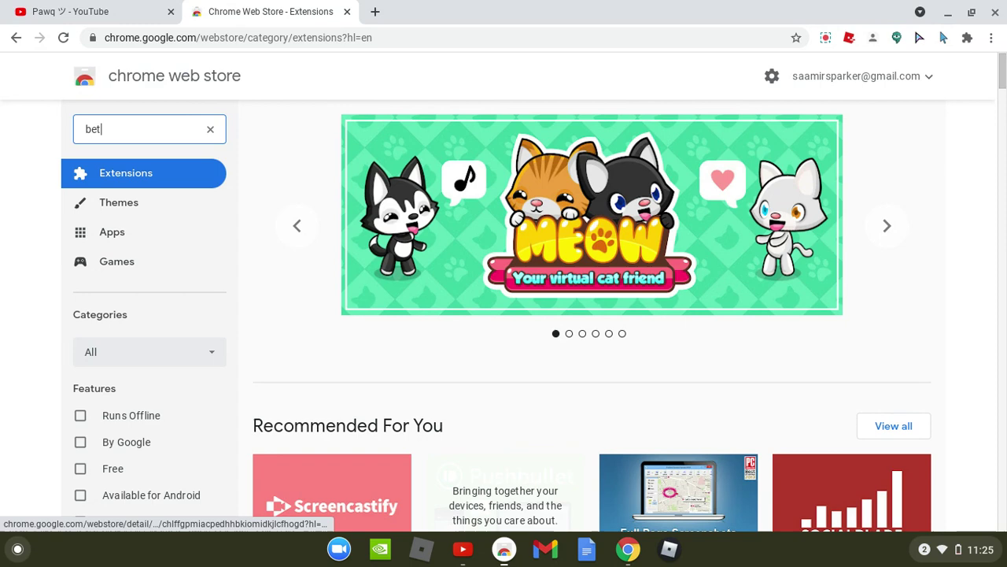
key(BackSpace)
text(st)
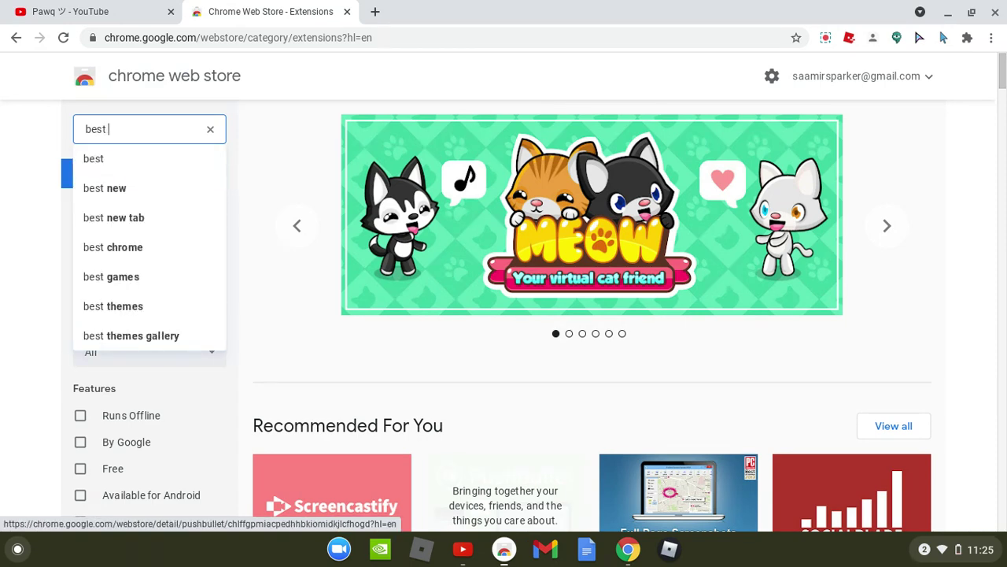
text( custom)
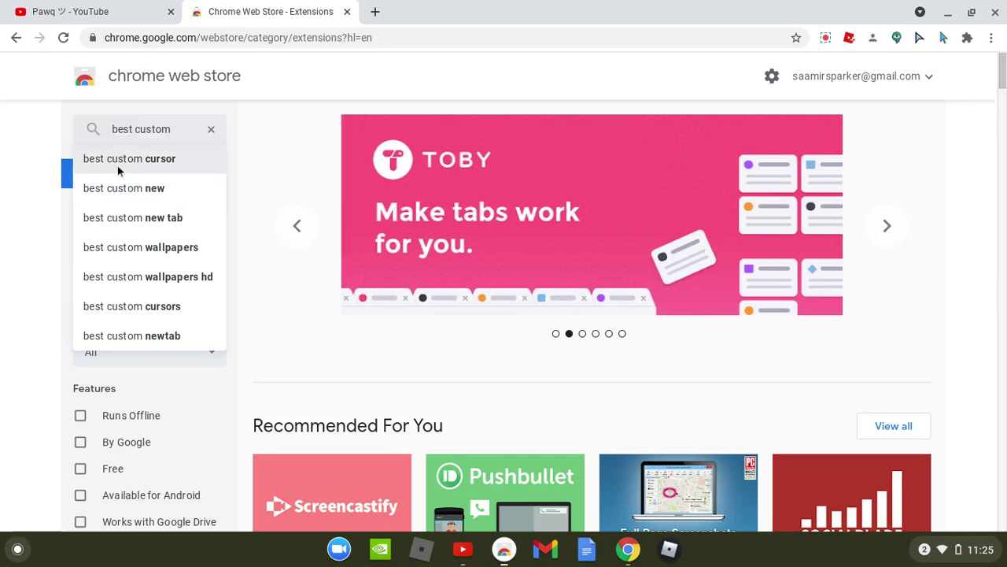
click(117, 161)
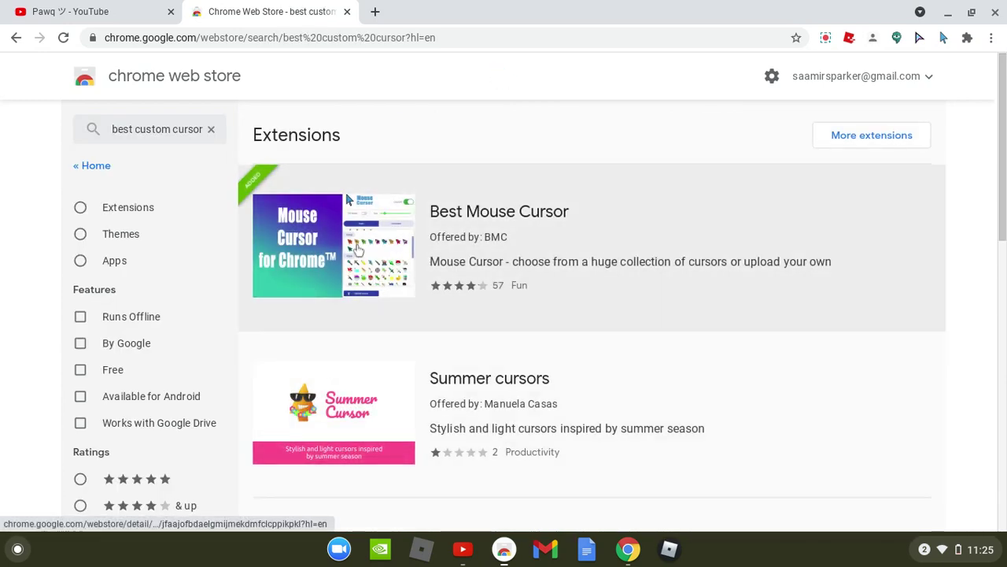
Open the store page of the Best Mouse Cursor extension offered by BMC from the search results
scroll(440, 144, down, 8)
scroll(440, 144, up, 3)
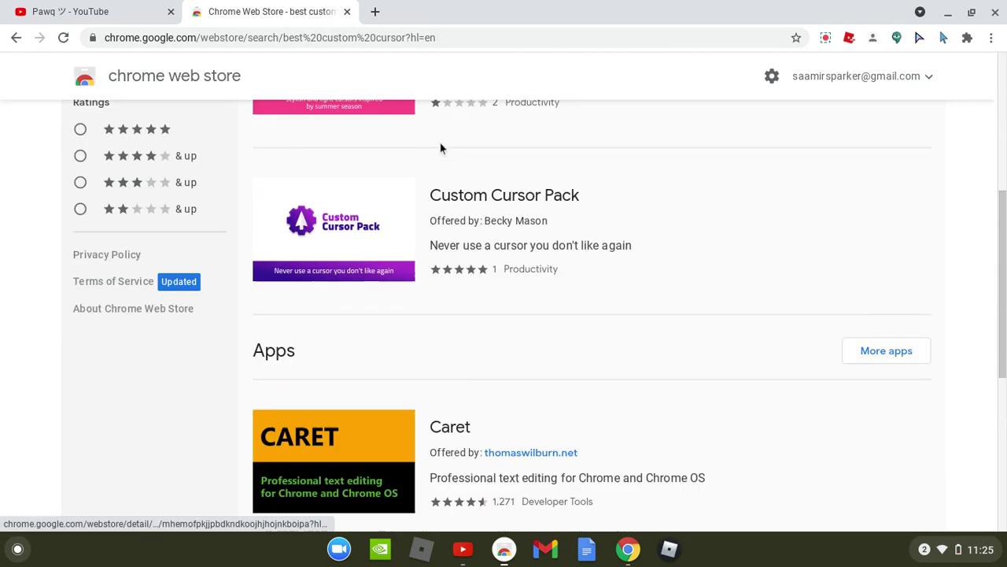
scroll(440, 148, up, 3)
click(439, 148)
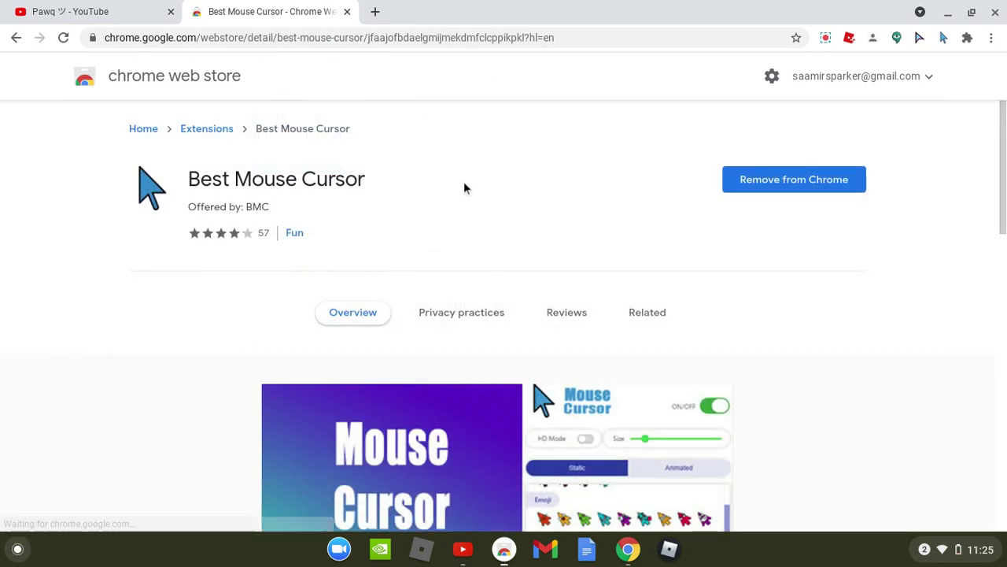
scroll(483, 292, down, 4)
scroll(483, 292, up, 4)
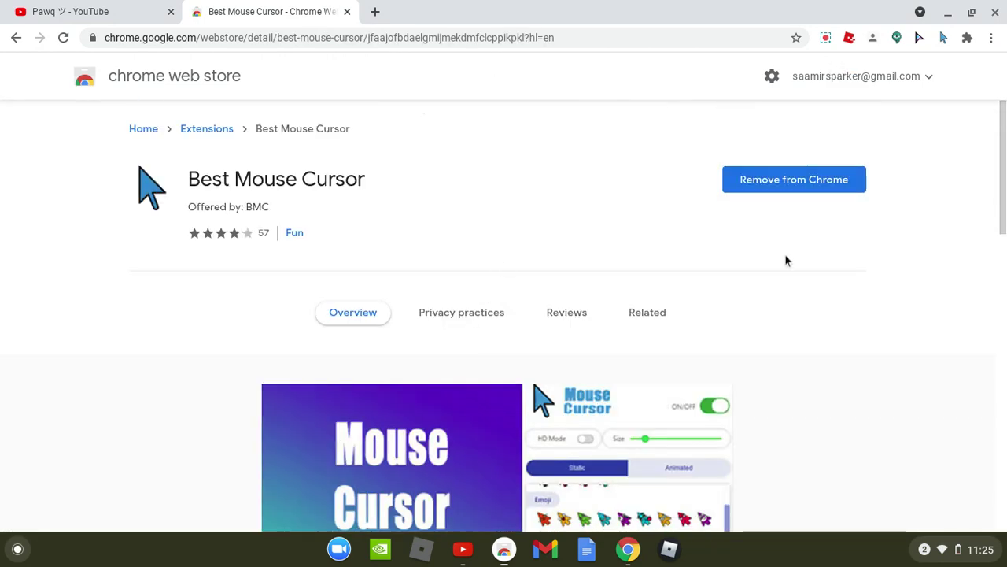
Remove the Best Mouse Cursor extension from Chrome and install it again, closing the store page and the notice
click(752, 185)
click(905, 147)
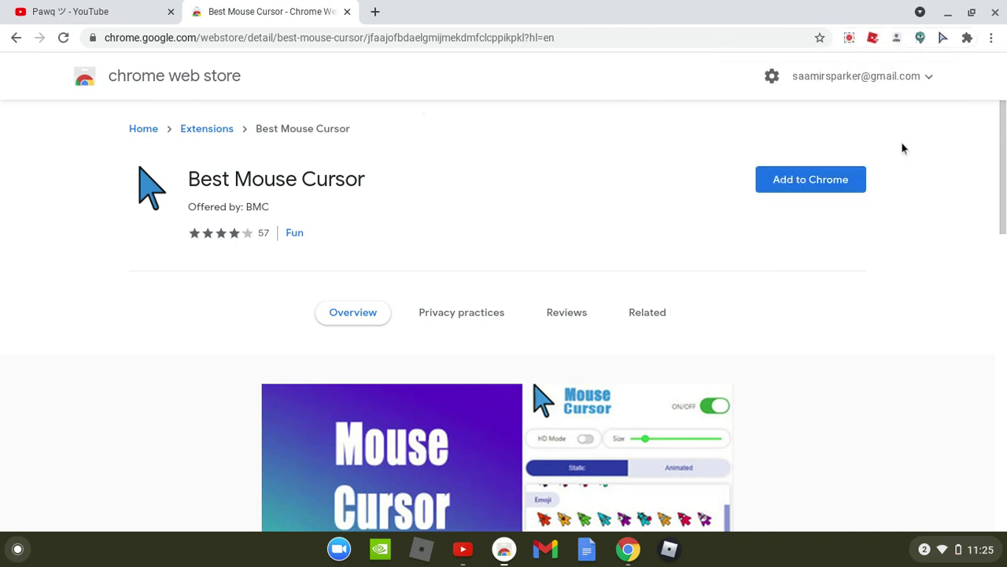
click(765, 188)
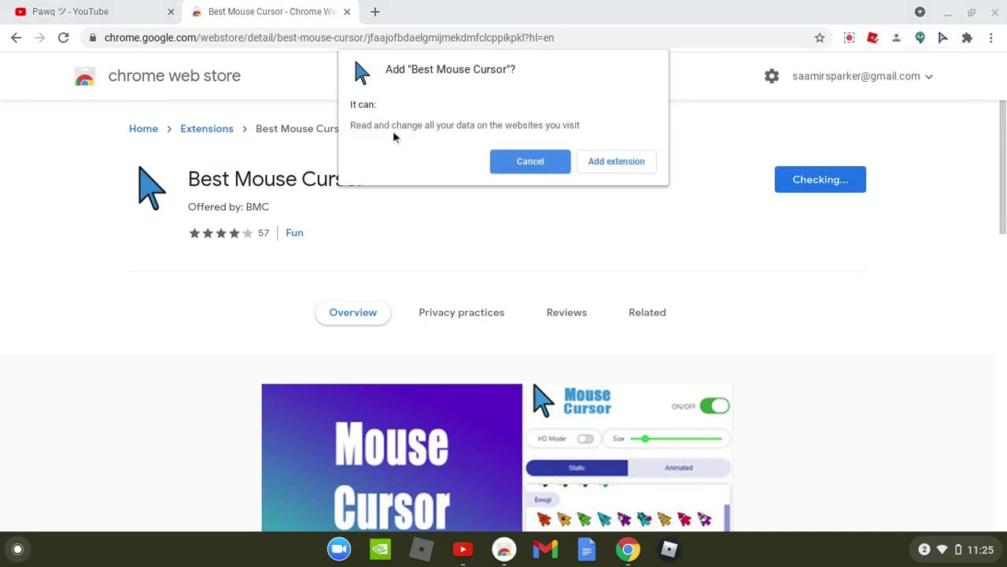
click(597, 167)
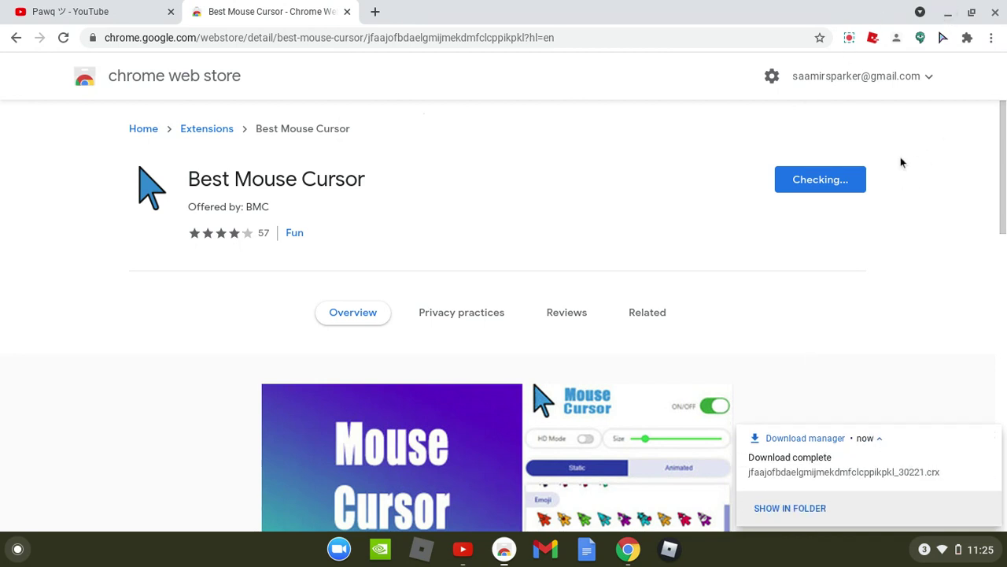
key(ctrl+w)
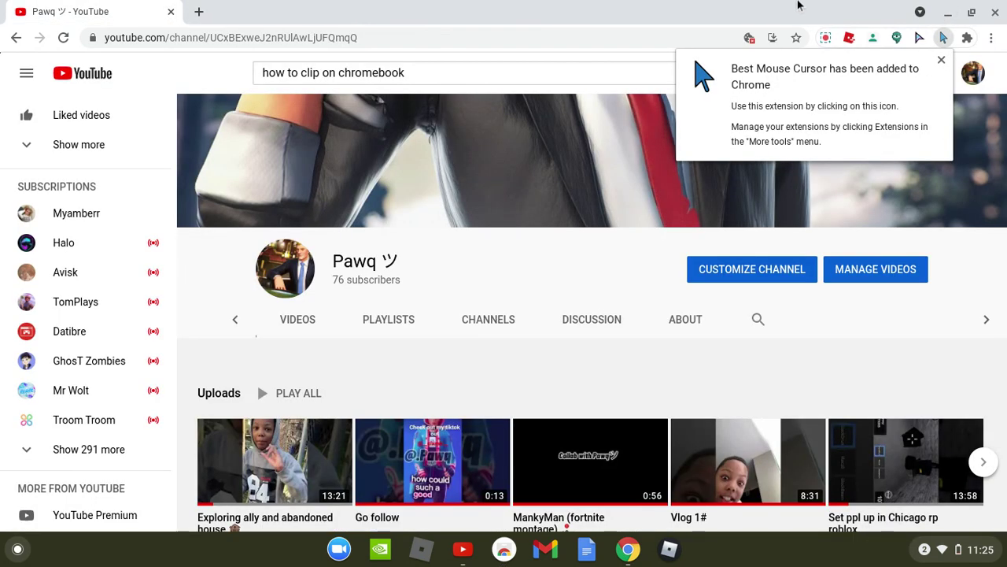
click(941, 62)
Pin the Best Mouse Cursor extension so it stays available in the browser
click(967, 38)
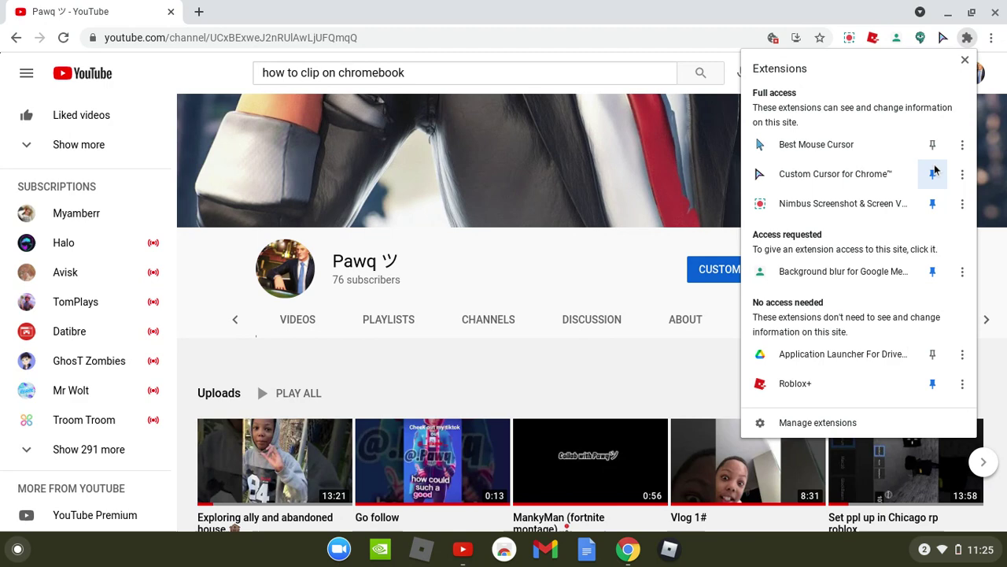
click(932, 144)
click(633, 289)
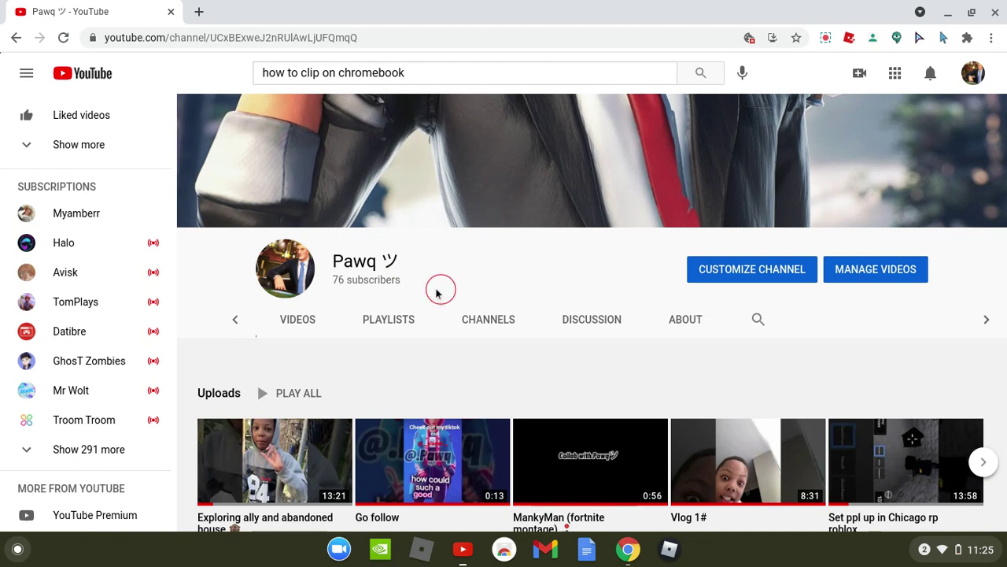
drag(404, 285, 332, 282)
click(337, 281)
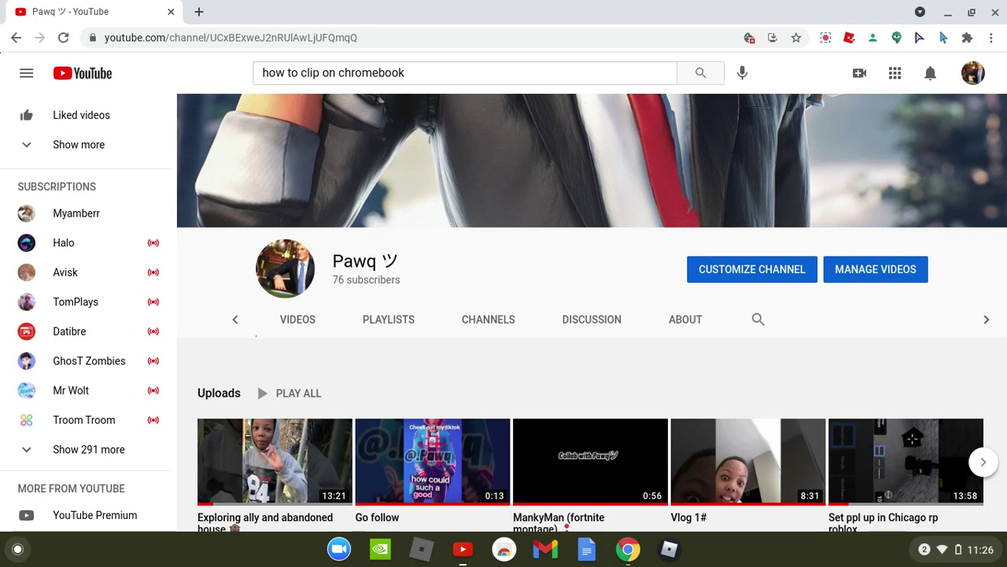
scroll(257, 381, down, 2)
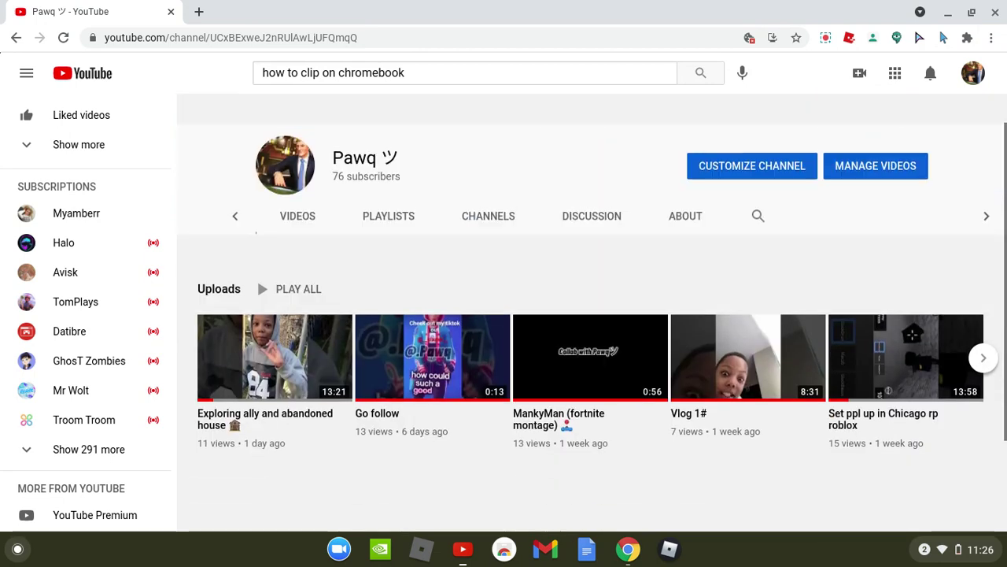
scroll(256, 382, up, 2)
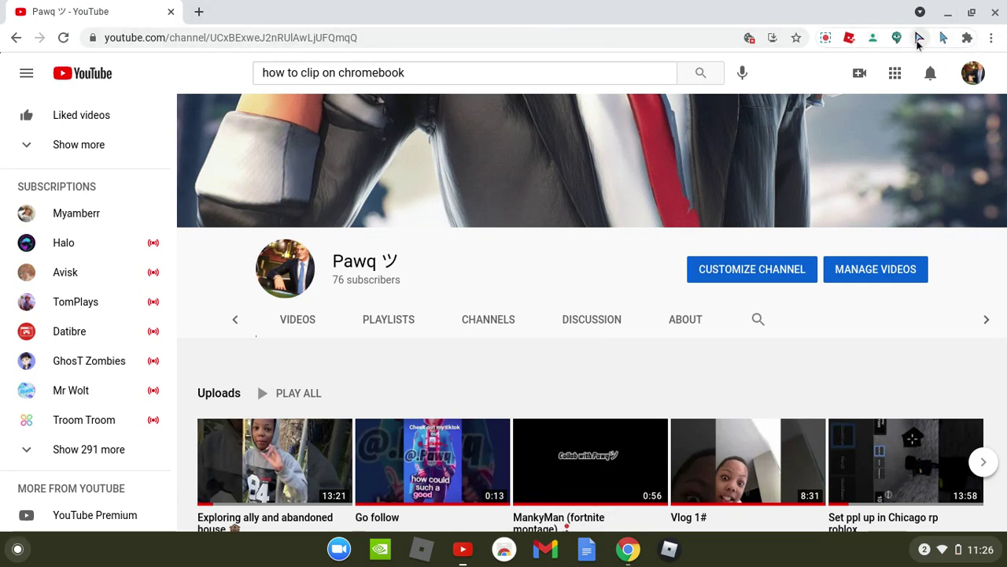
Set the round crosshair from the Starting kit collection of Best Mouse Cursor as the active cursor
click(918, 39)
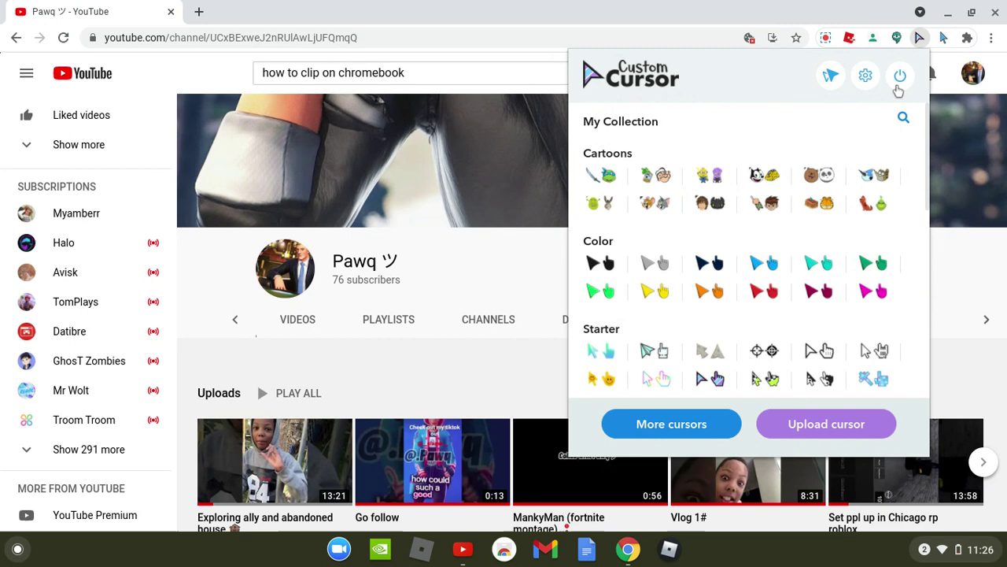
click(920, 41)
click(945, 38)
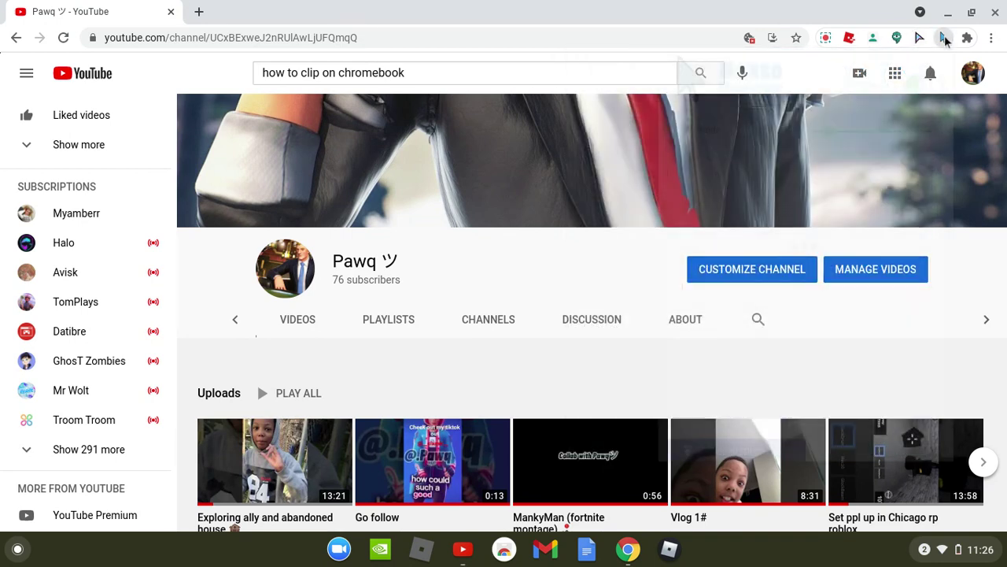
click(945, 40)
click(945, 39)
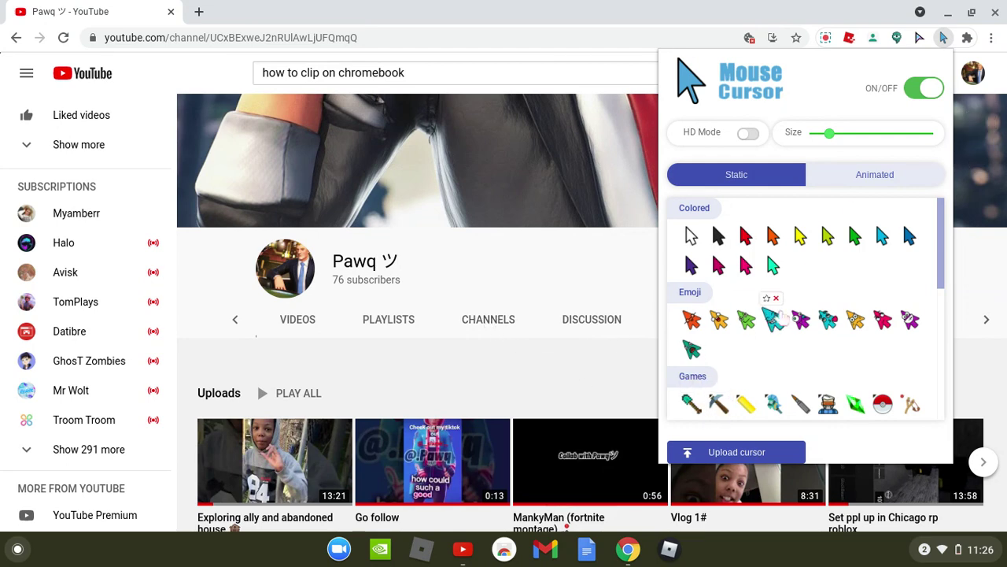
scroll(780, 314, down, 10)
scroll(780, 315, down, 1)
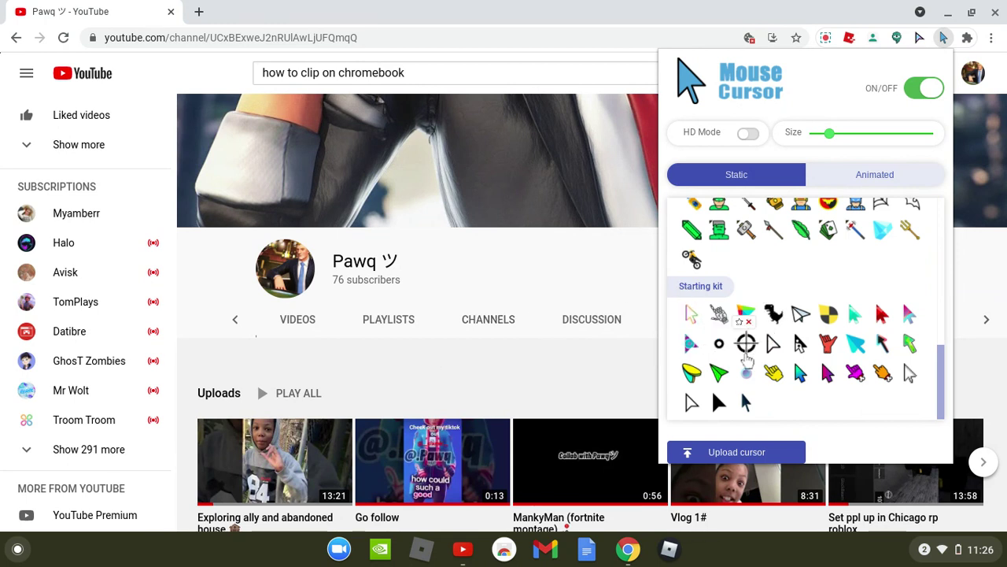
click(747, 343)
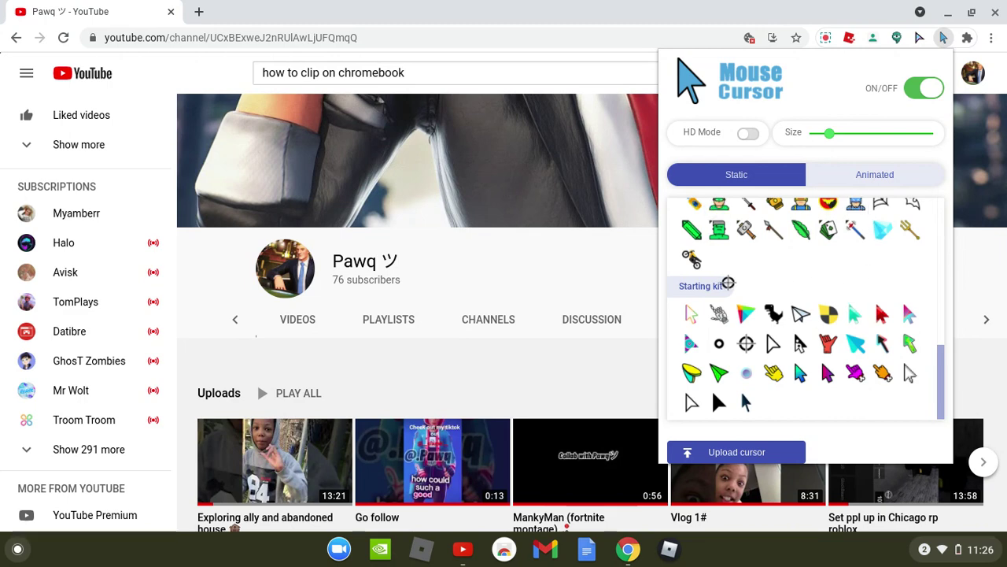
Switch the Best Mouse Cursor extension off and back on, and close its settings
scroll(795, 267, up, 10)
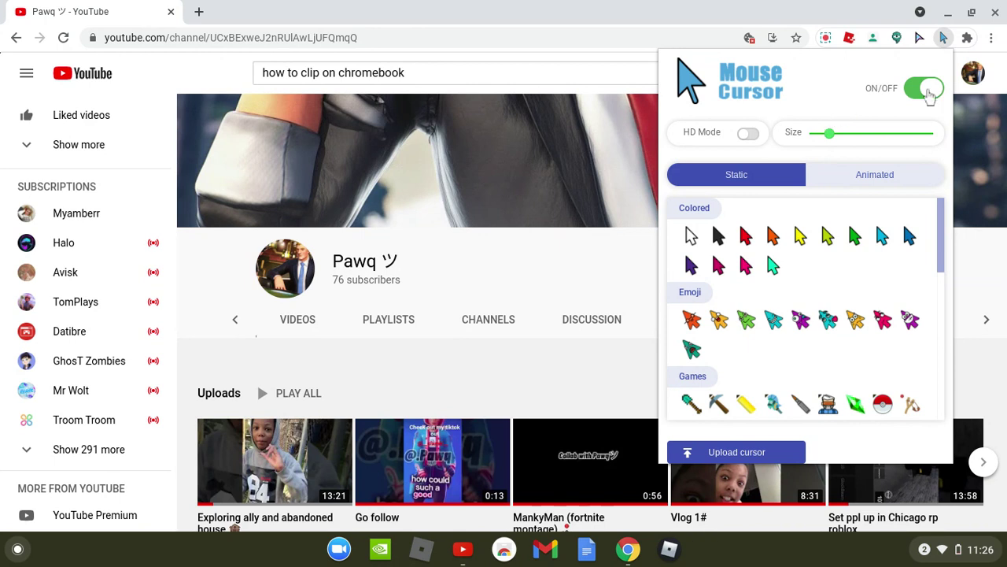
click(925, 88)
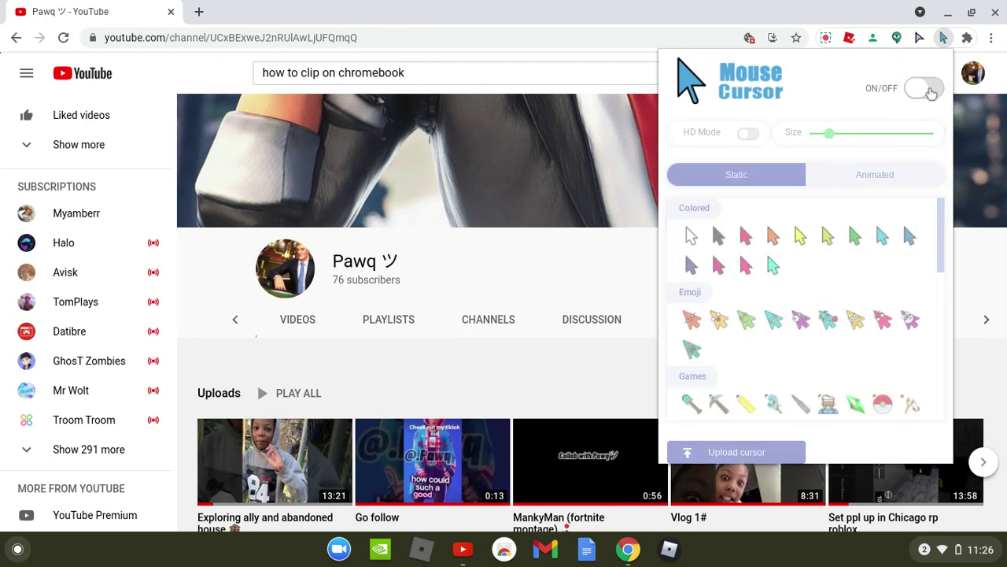
click(917, 96)
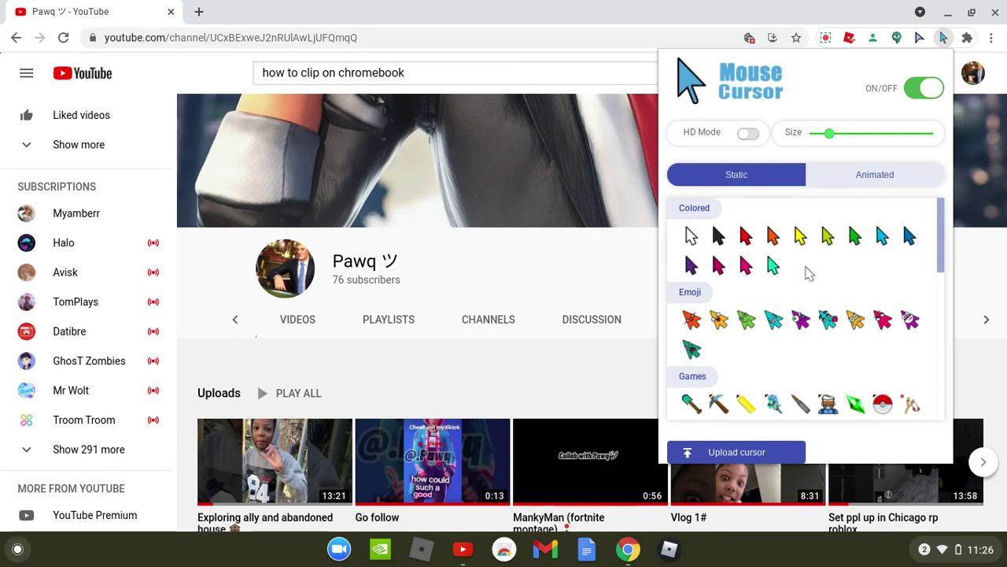
click(944, 38)
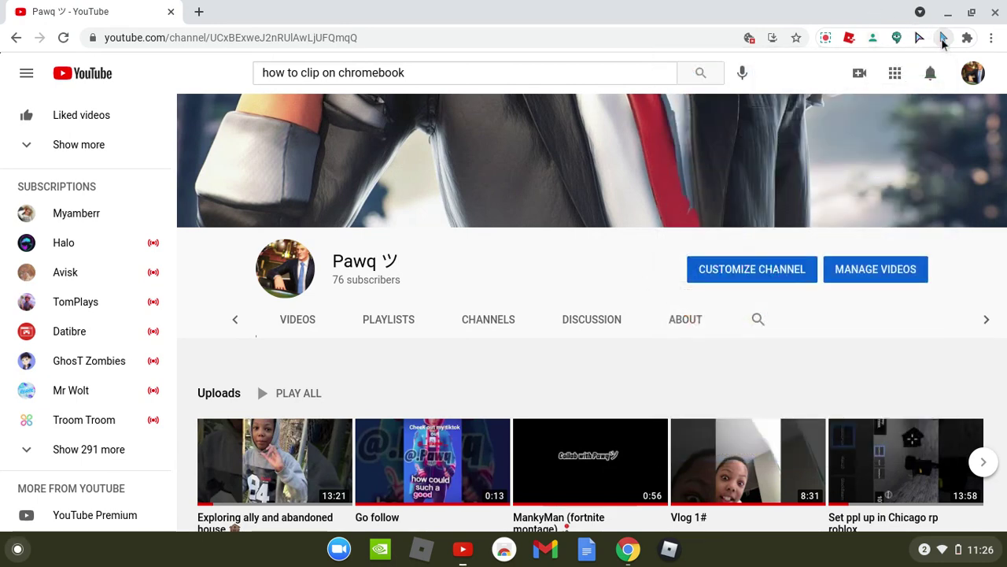
Open a new browser tab and close the YouTube channel tab
click(198, 11)
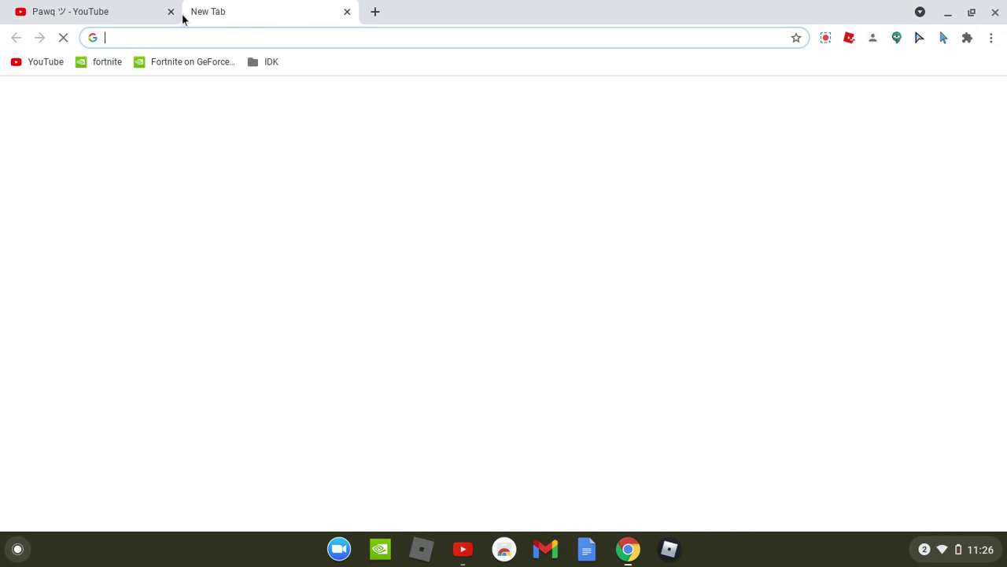
click(171, 11)
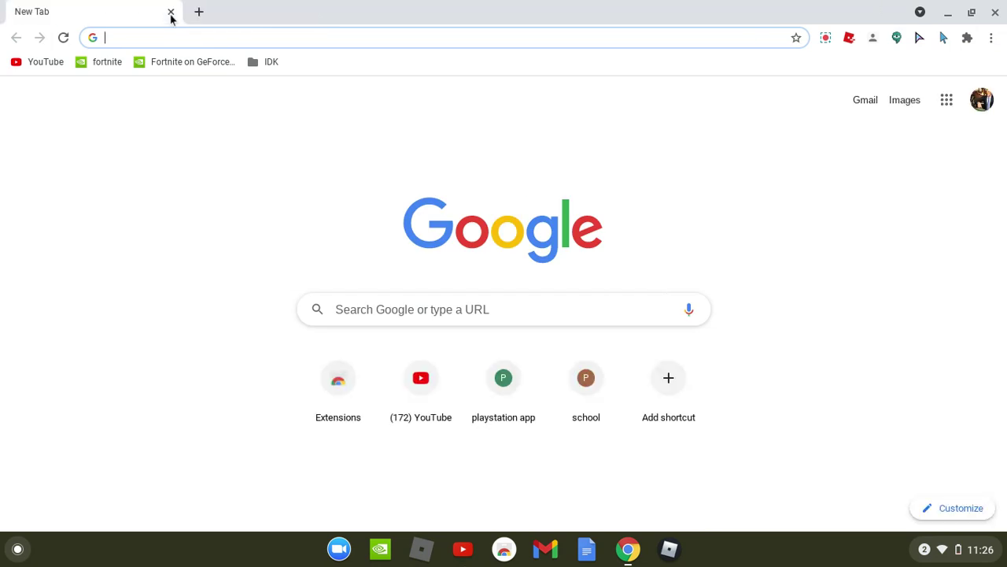
click(281, 204)
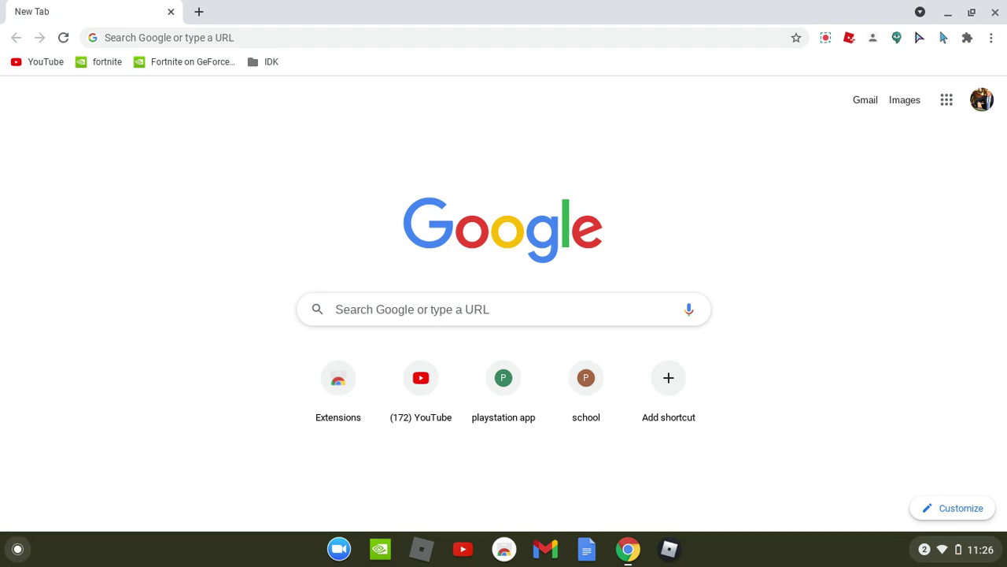
Search Google Images for "plus cursor that is 128 pixels"
key(ctrl+l)
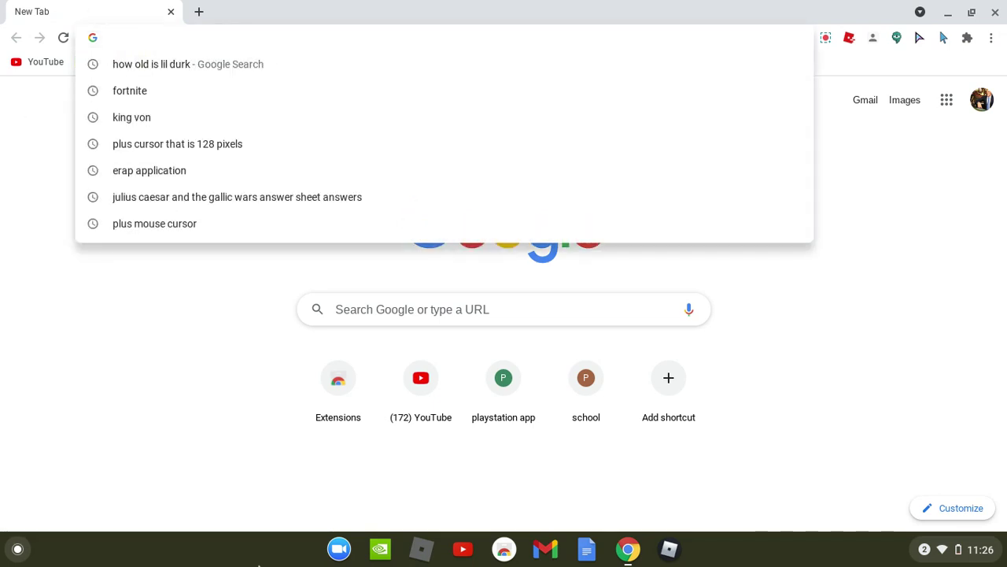
text(o)
key(BackSpace)
text(pls)
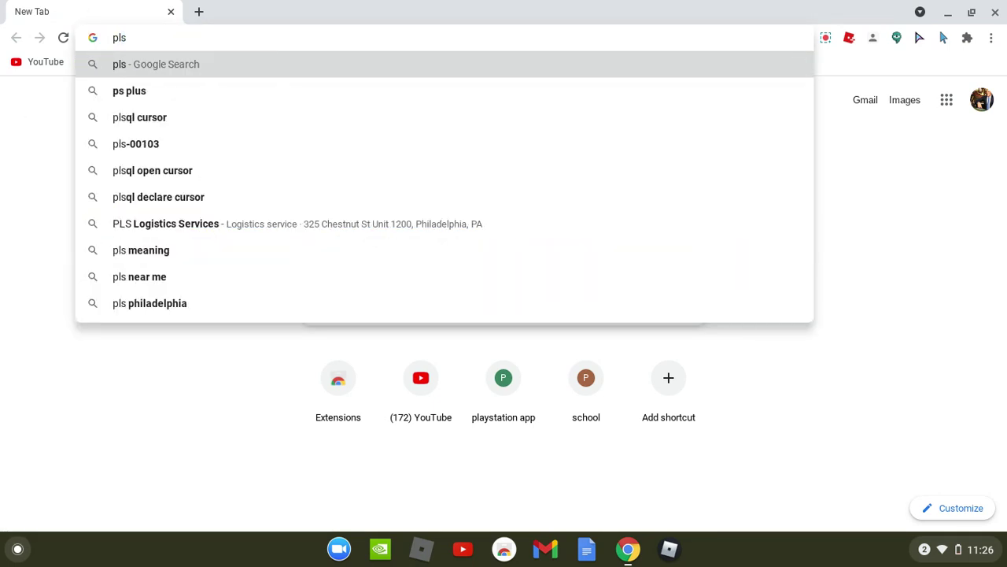
key(BackSpace)
text(us)
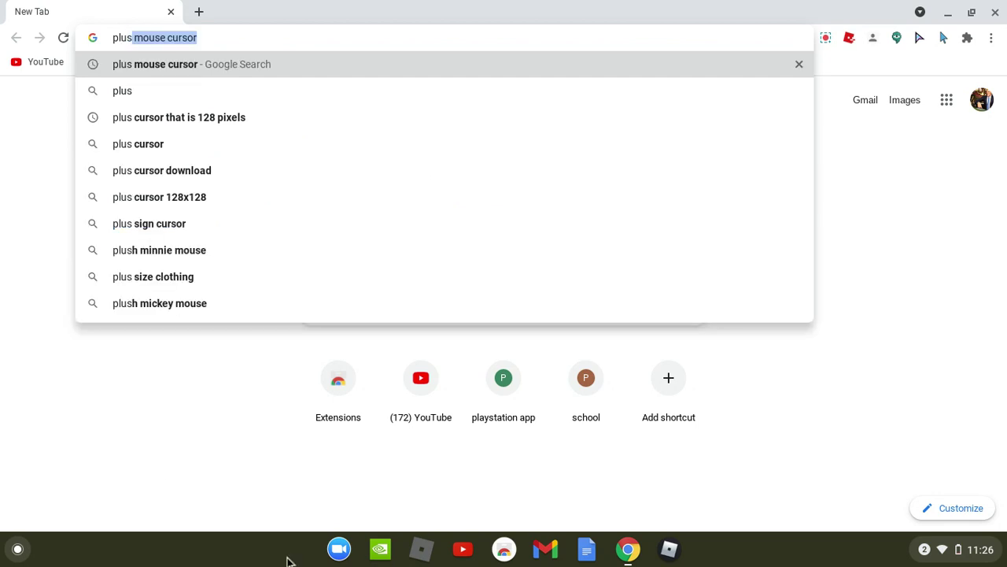
click(190, 123)
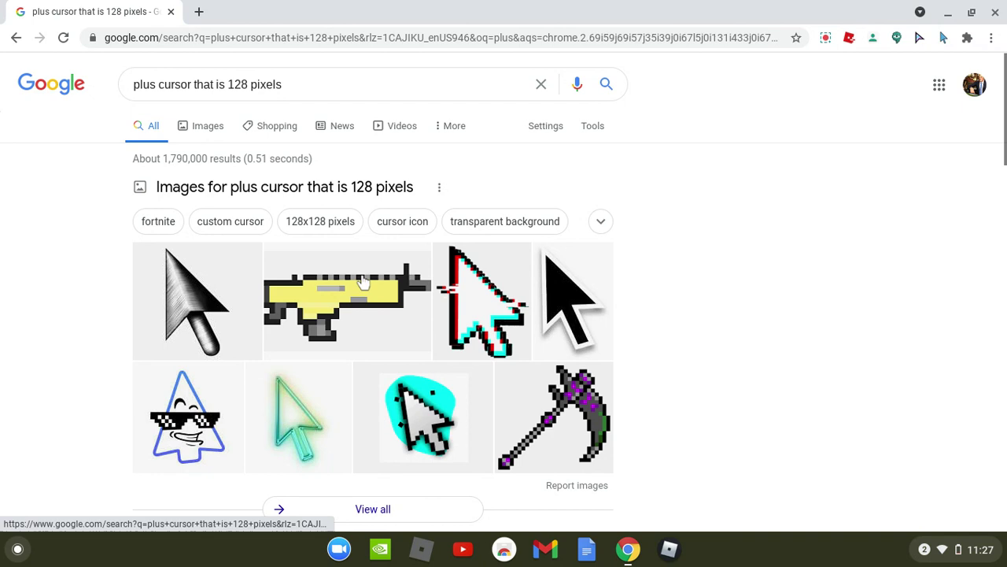
click(205, 130)
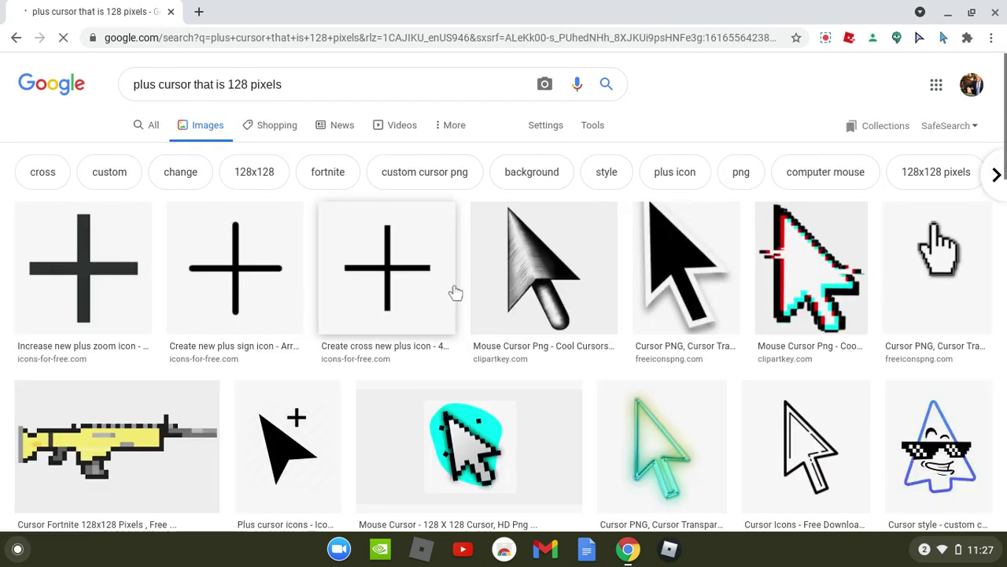
Preview the "Create cross new plus icon - 4web" image and the related Wikimedia Commons plus image
click(405, 297)
scroll(983, 224, down, 3)
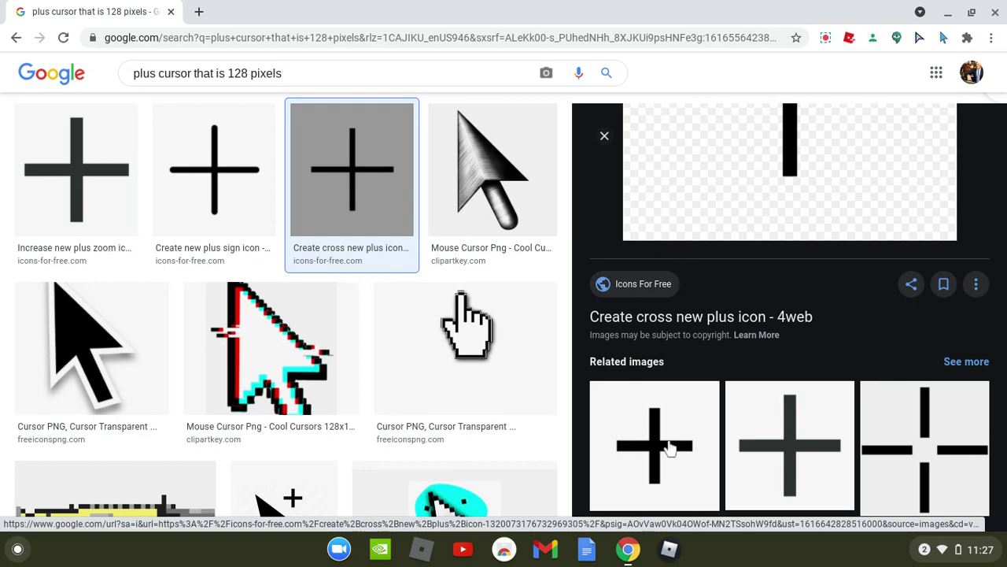
click(657, 456)
scroll(697, 353, down, 3)
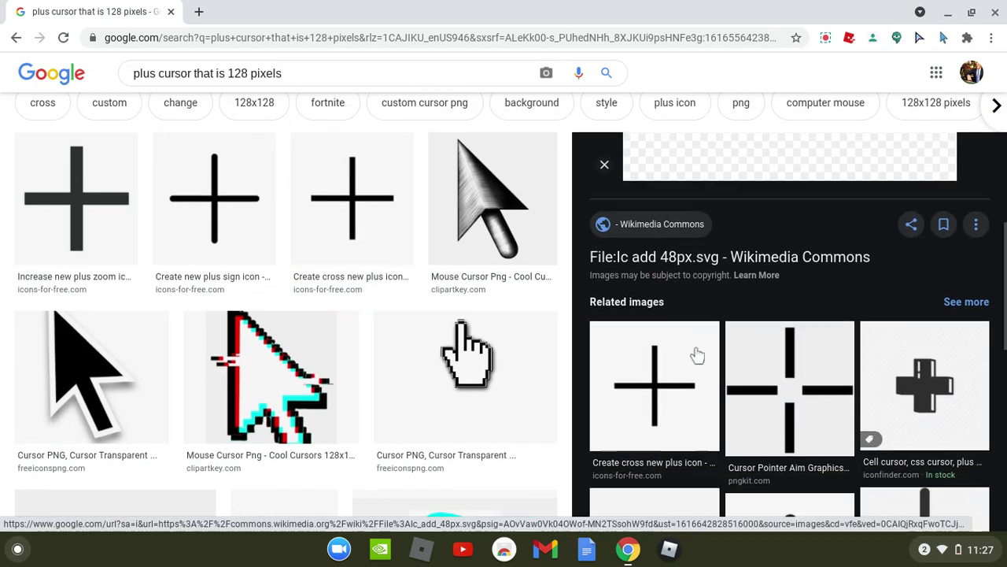
scroll(697, 353, up, 2)
Open the i2Symbol "Superscript Plus Sign U+207A" image from the related images of the cross new plus icon
click(360, 198)
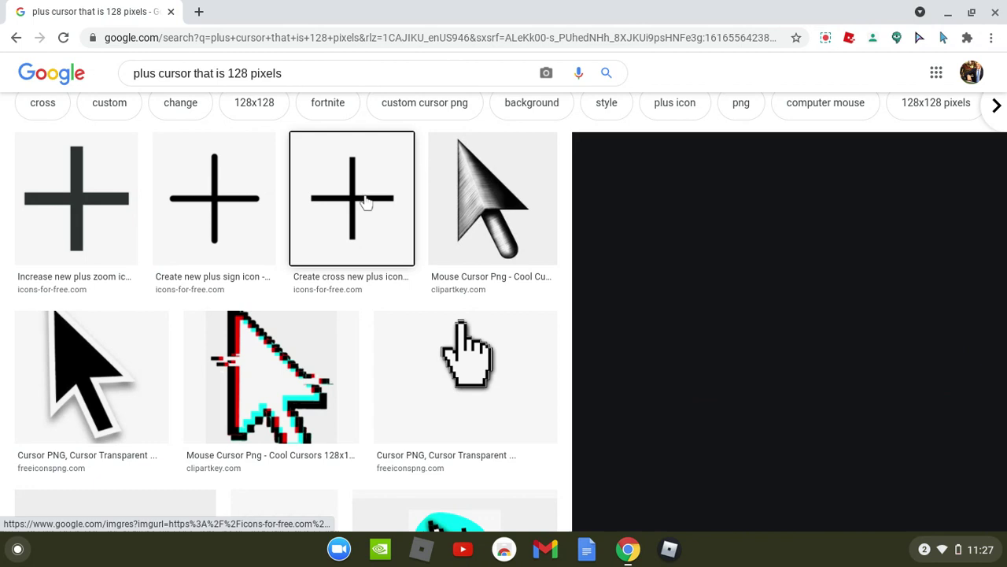
scroll(733, 353, down, 5)
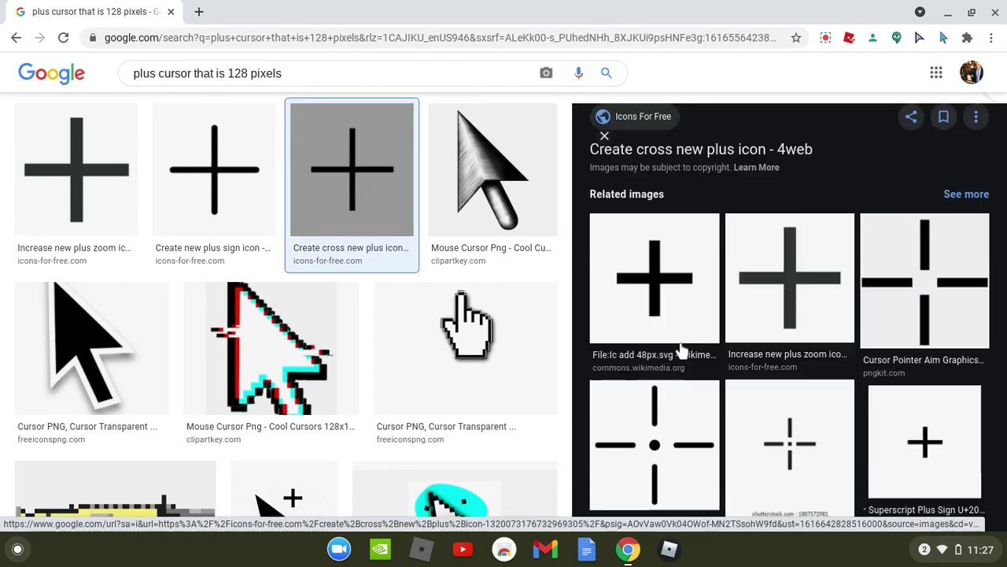
click(974, 402)
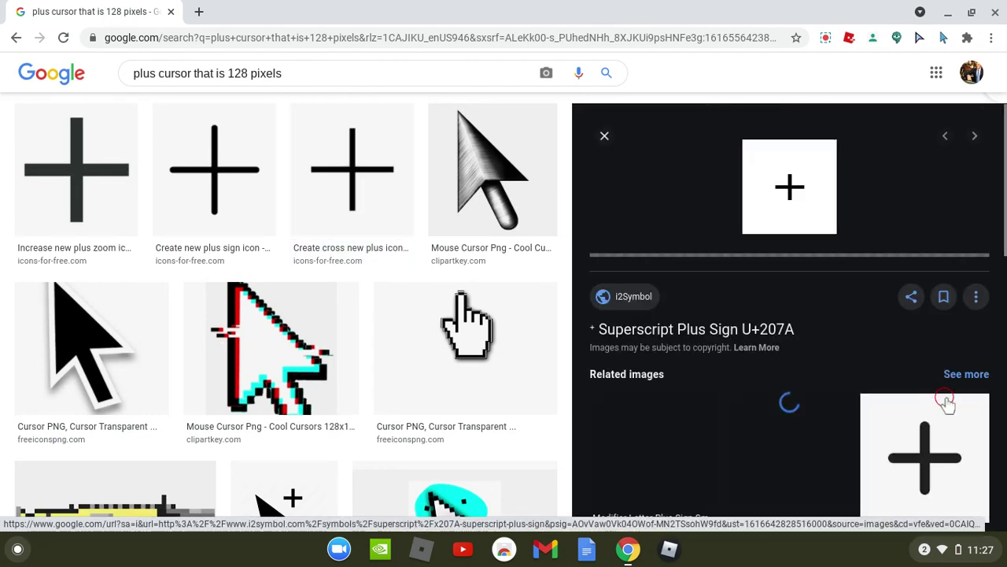
click(604, 137)
click(360, 195)
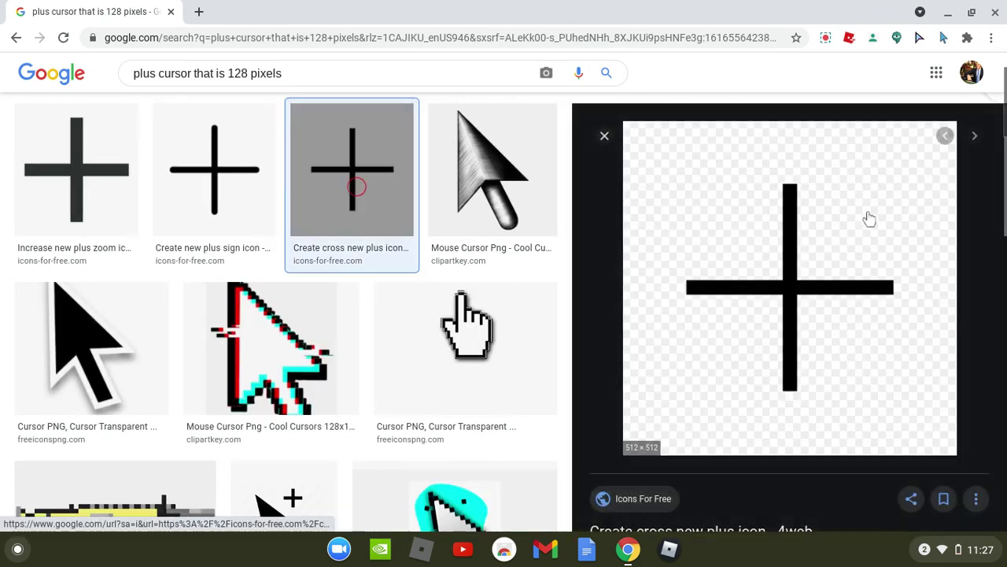
scroll(869, 218, down, 5)
click(914, 432)
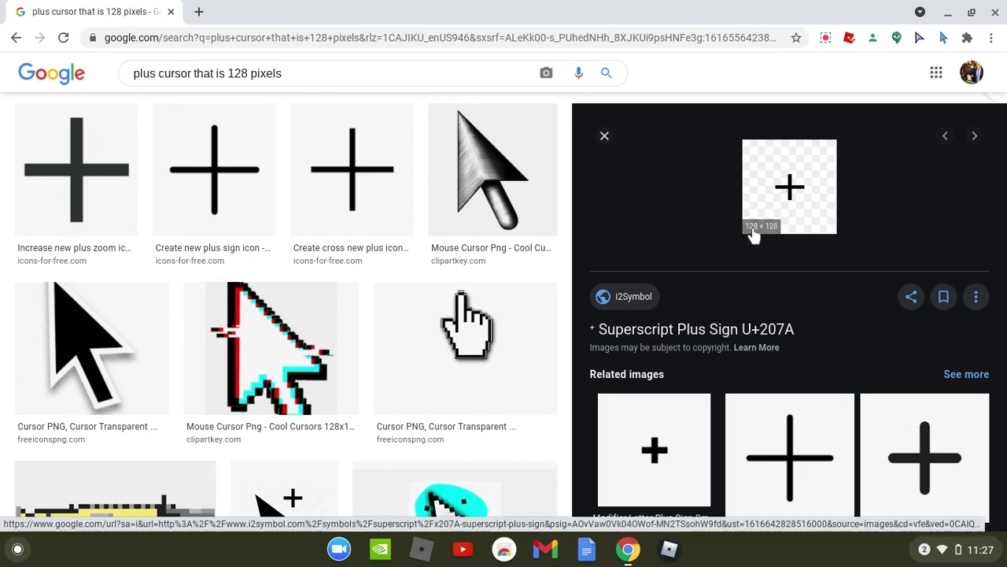
Save the Superscript Plus Sign image to the Downloads folder as unnamed.png and dismiss the download notification
right_click(797, 201)
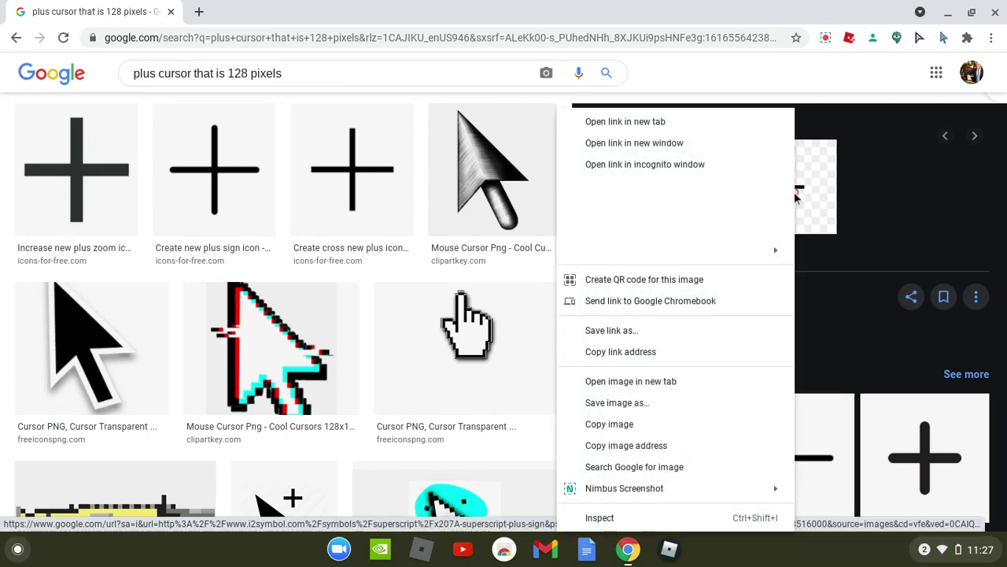
click(802, 407)
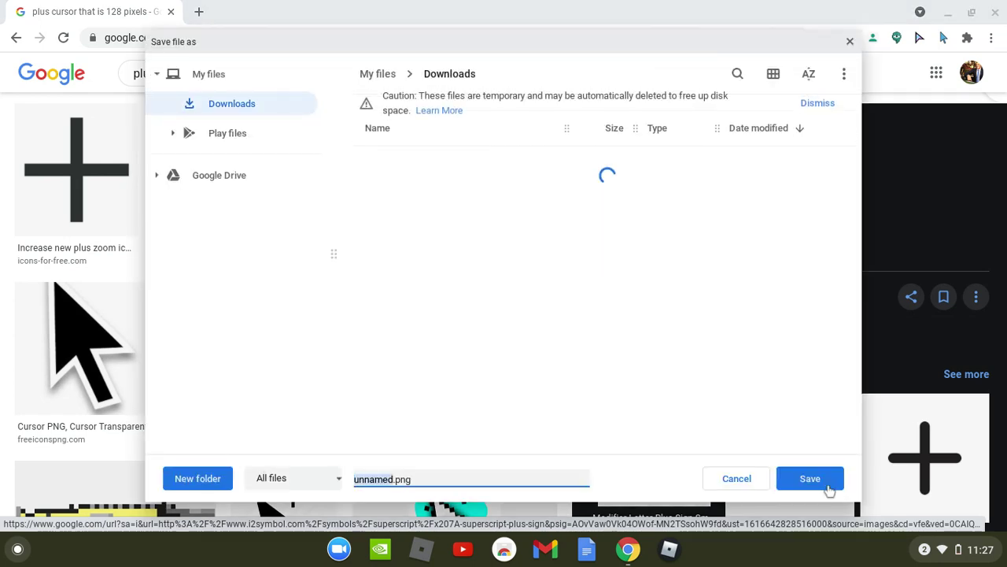
click(826, 480)
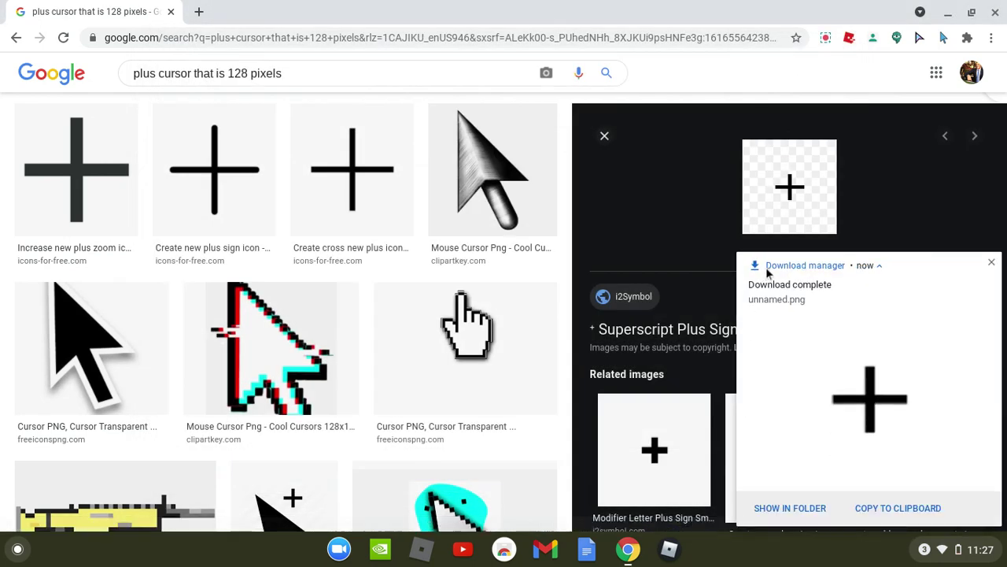
click(991, 262)
Save a second copy of the plus image to Downloads as unnamed (1).png, and replace the search tab with a new tab
right_click(825, 226)
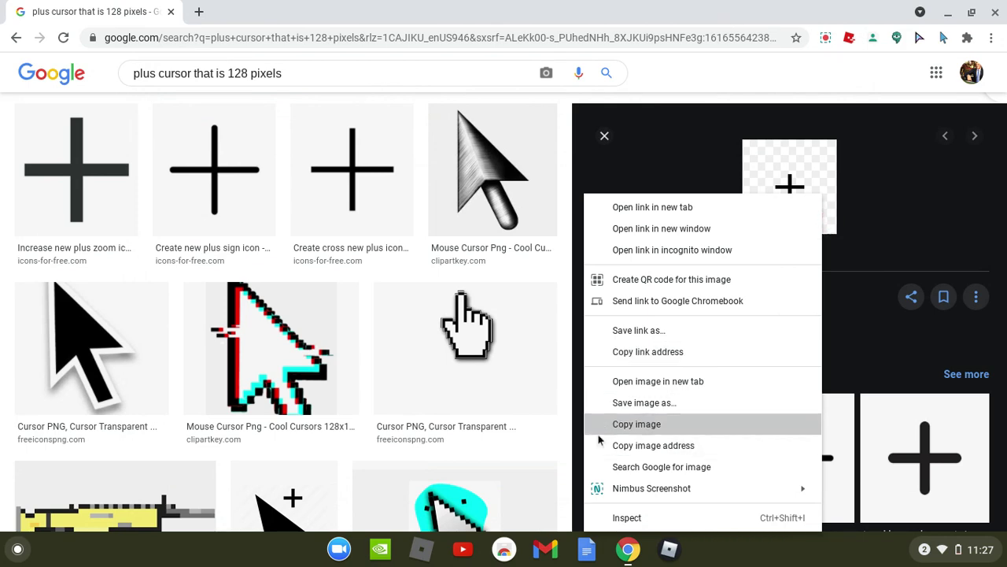
click(629, 400)
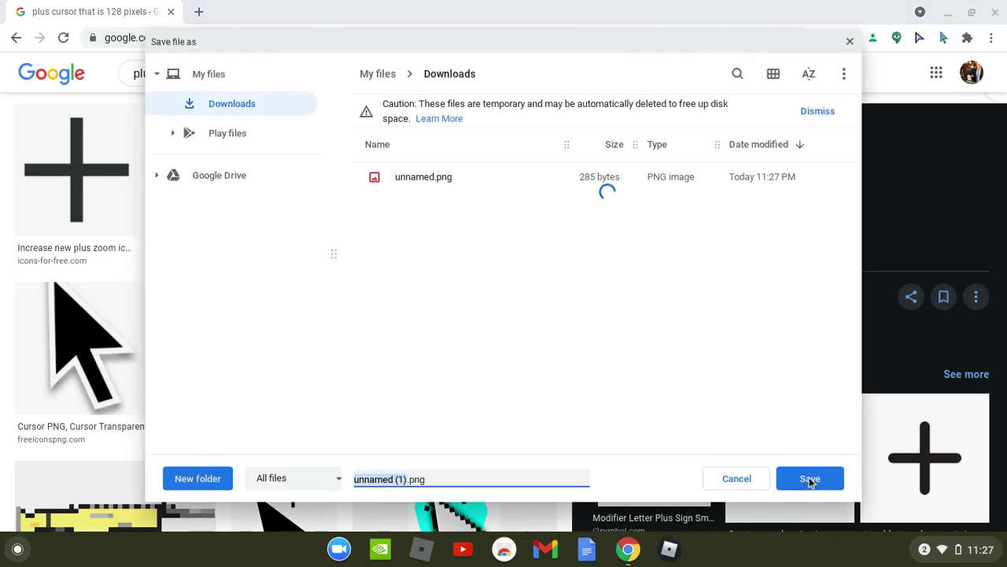
click(812, 477)
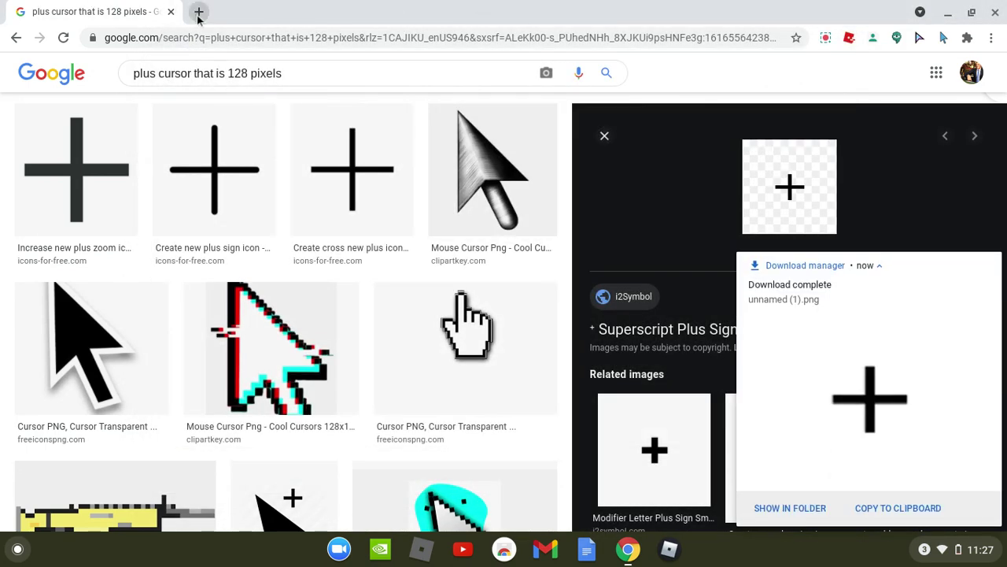
click(198, 12)
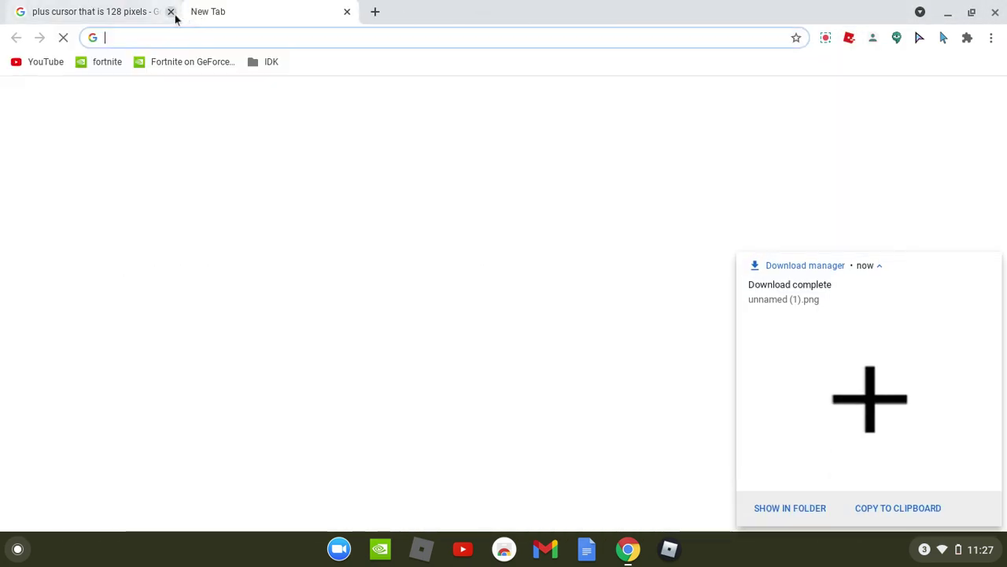
click(991, 264)
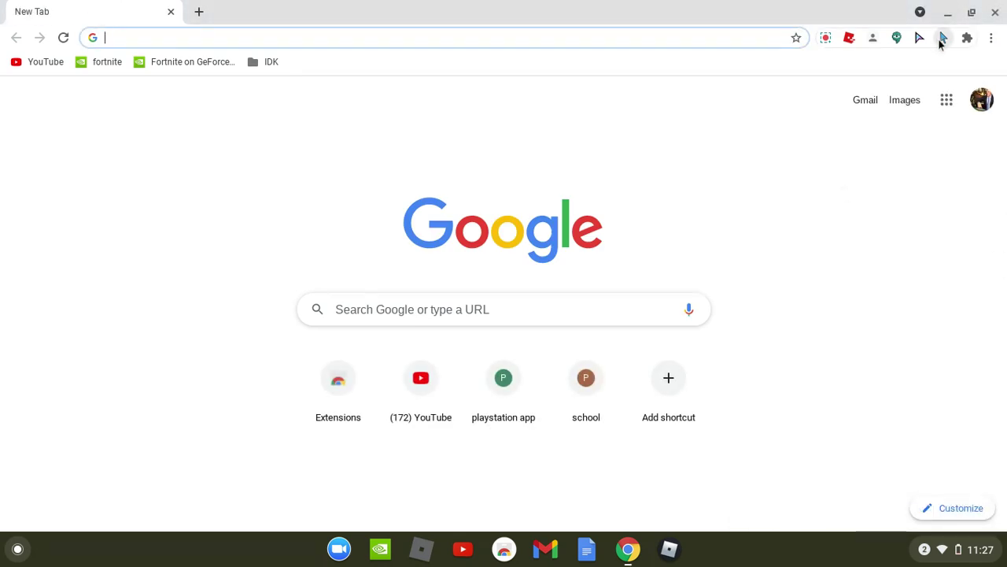
Start a cursor upload in the Mouse Cursor extension and load unnamed.png as the first cursor image
click(944, 38)
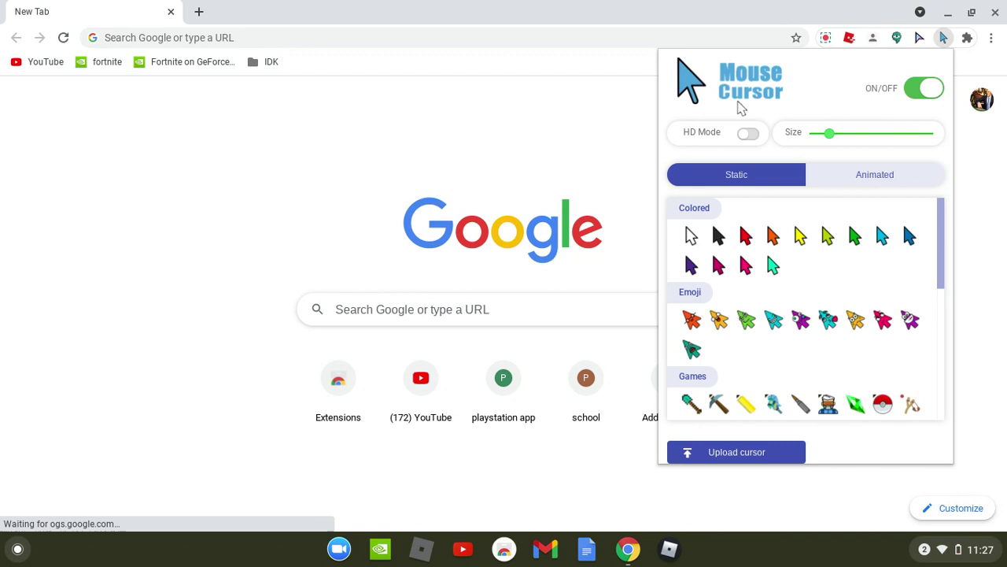
click(697, 452)
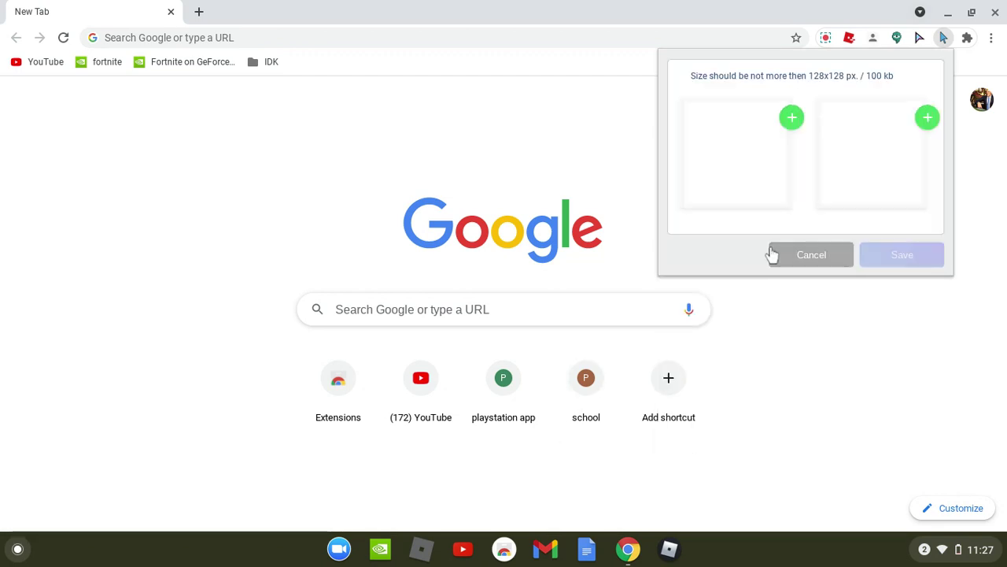
click(792, 118)
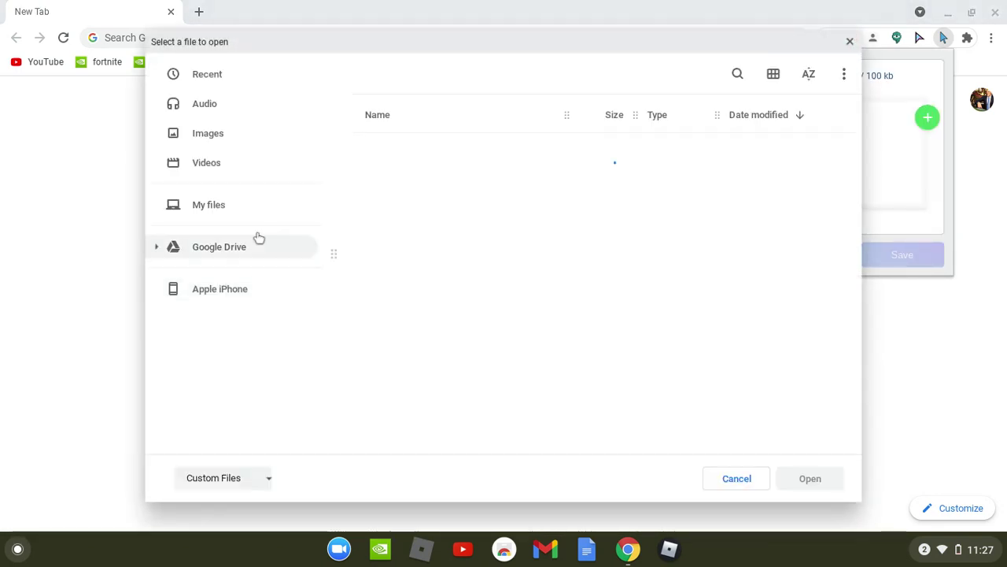
click(180, 137)
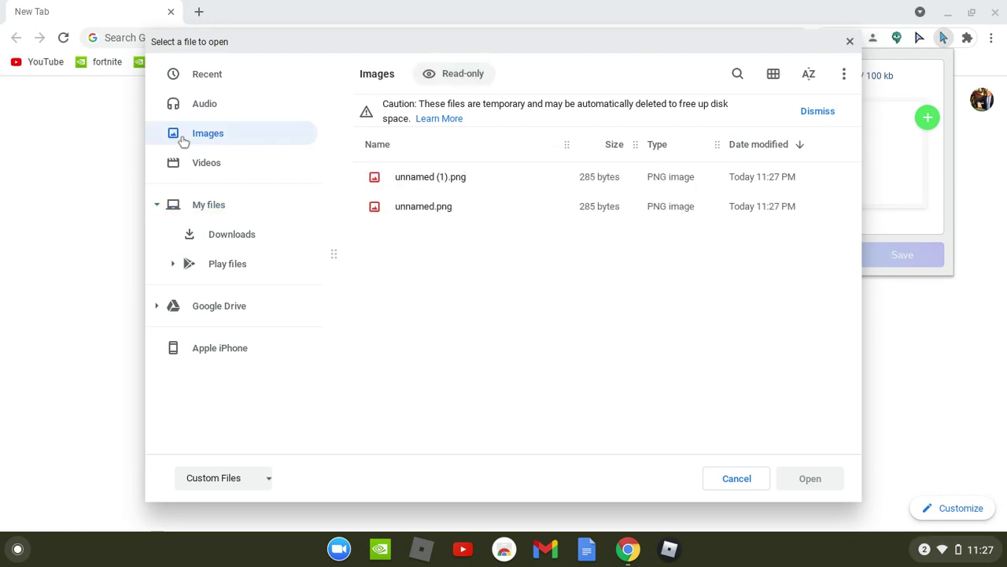
double_click(426, 206)
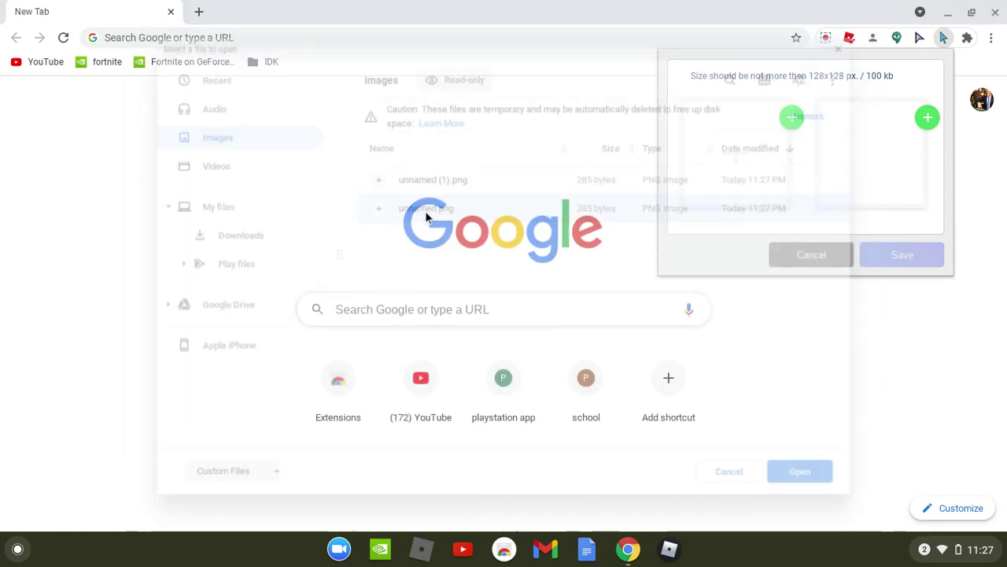
Load unnamed (1).png as the second cursor image and save the uploaded cursor
click(926, 118)
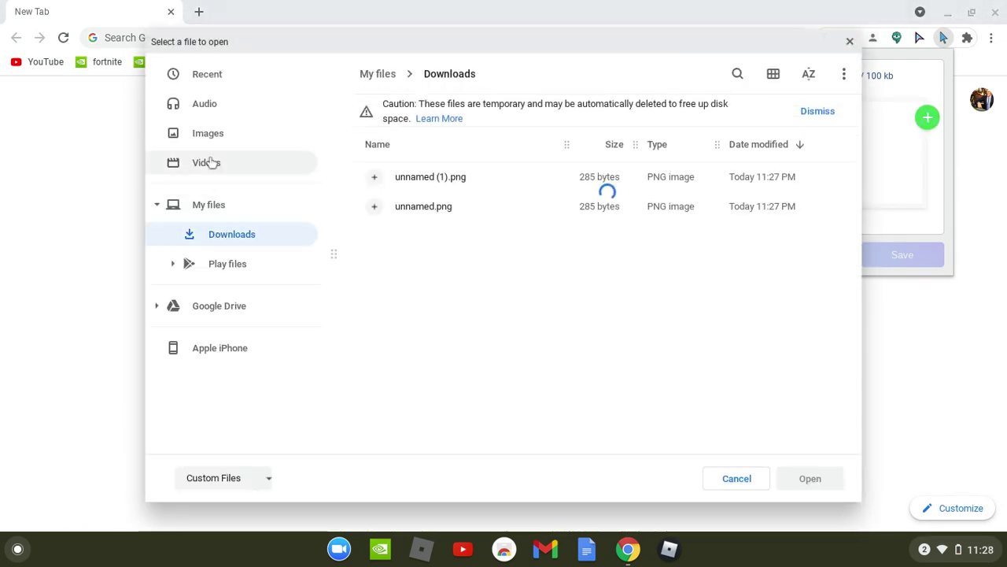
click(209, 134)
double_click(401, 176)
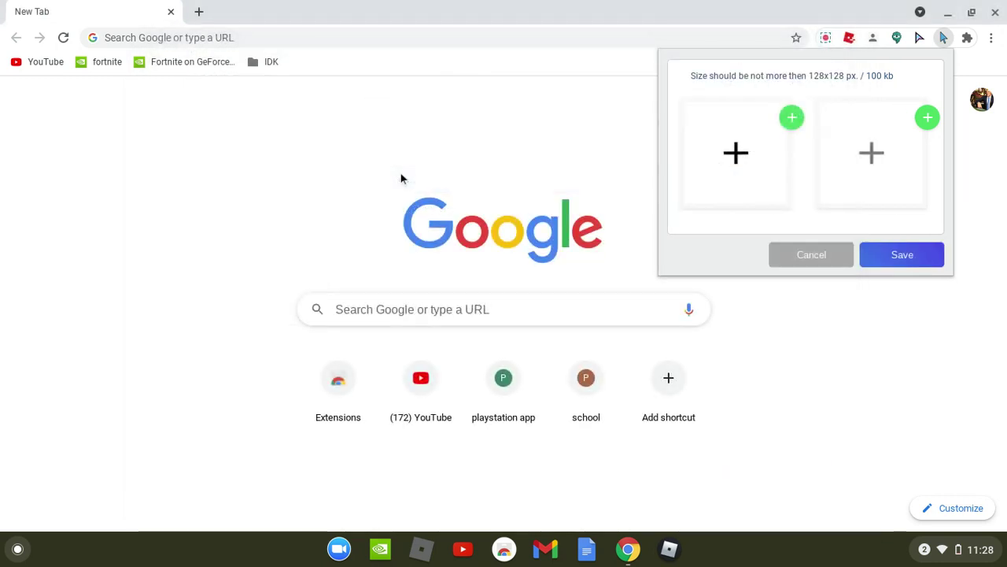
click(911, 263)
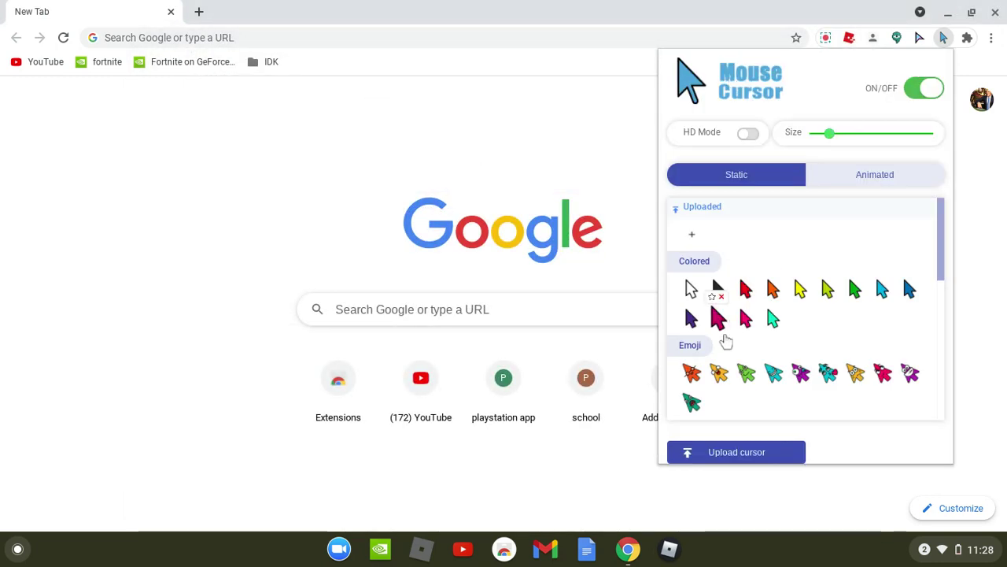
Set the uploaded plus as the active cursor and close the Mouse Cursor settings
mouse_move(690, 240)
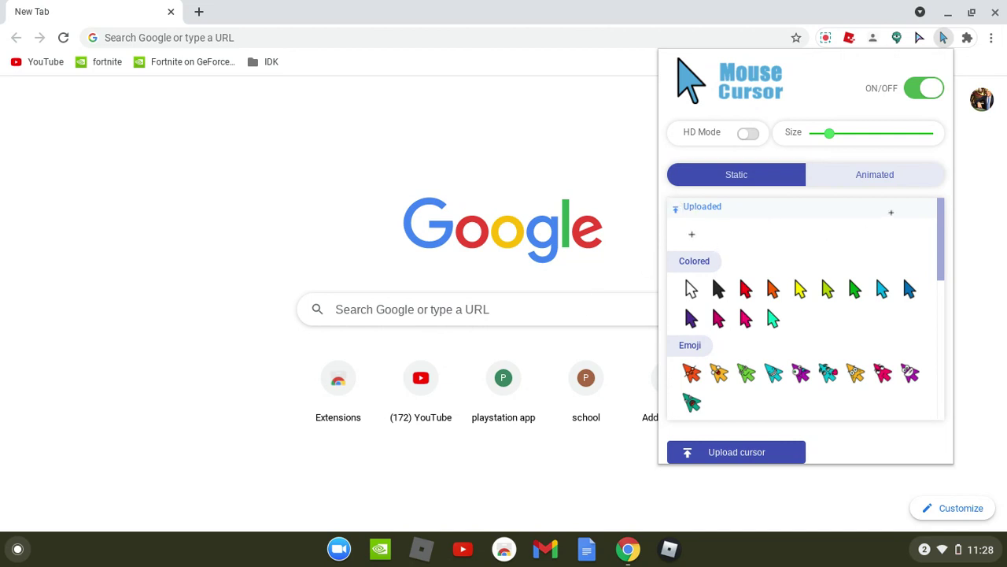
click(905, 167)
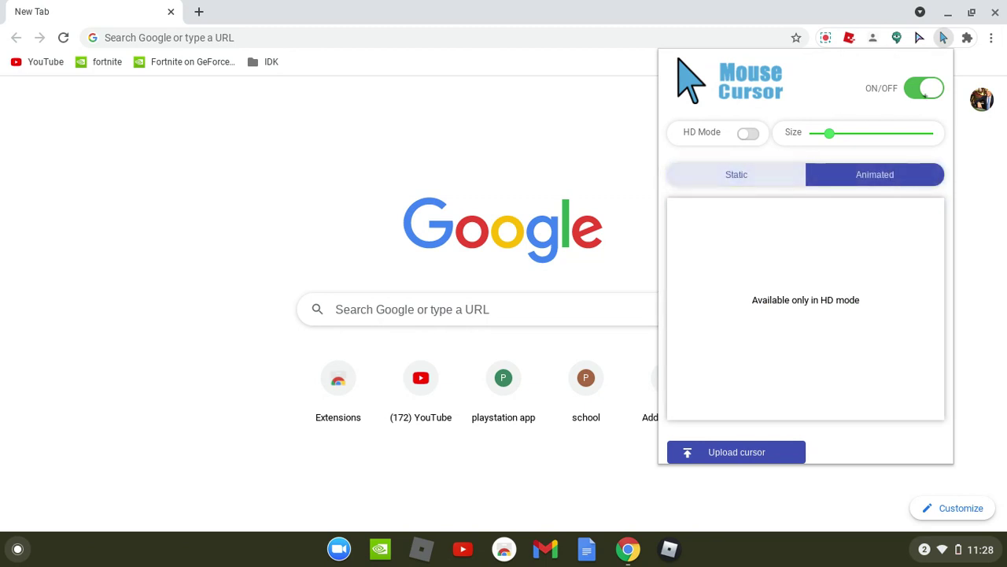
click(943, 40)
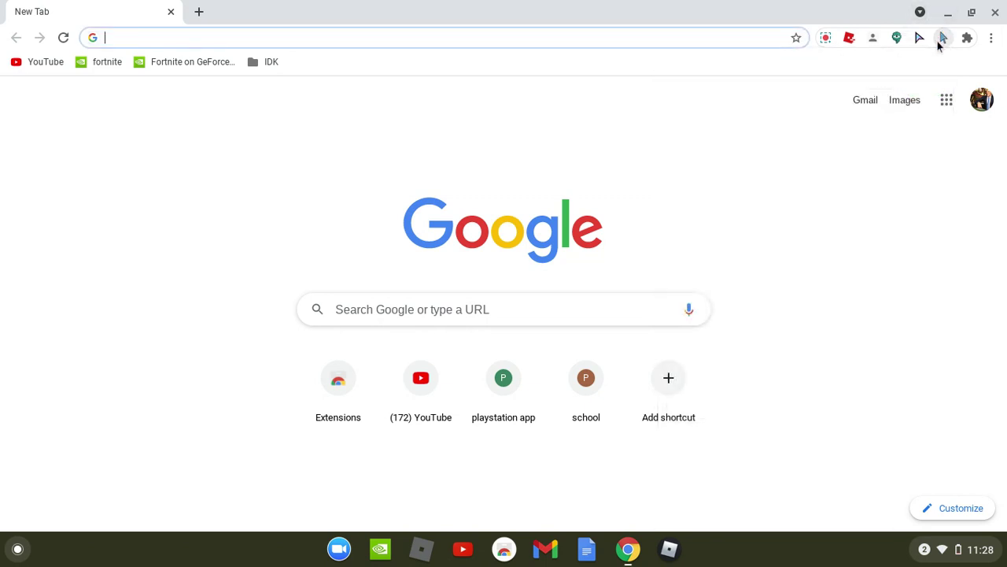
Upload a cursor pair in the Custom Cursor extension, using unnamed.png as the pointer image and unnamed (1).png as the hand image
click(917, 40)
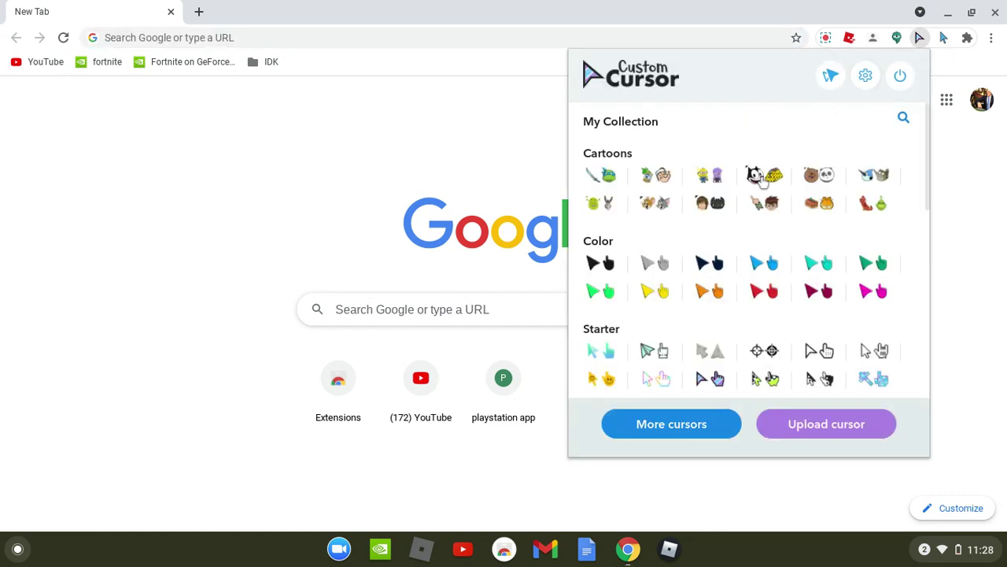
click(823, 430)
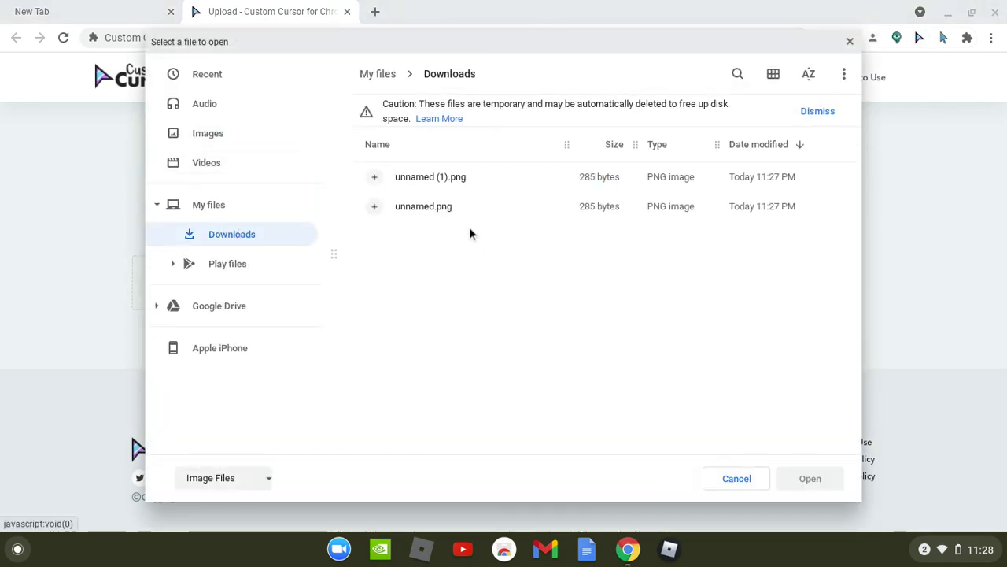
double_click(496, 205)
click(232, 304)
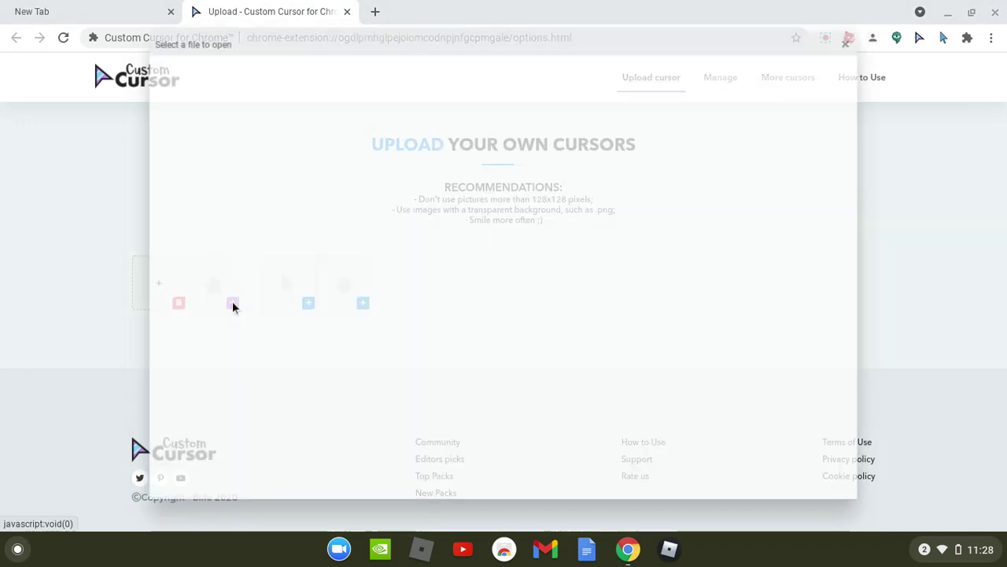
click(404, 186)
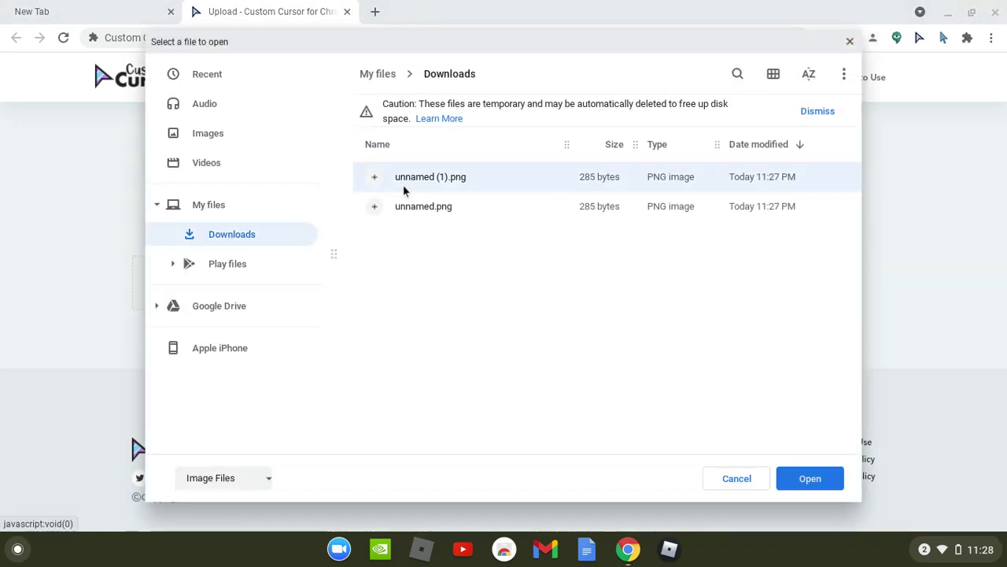
double_click(403, 189)
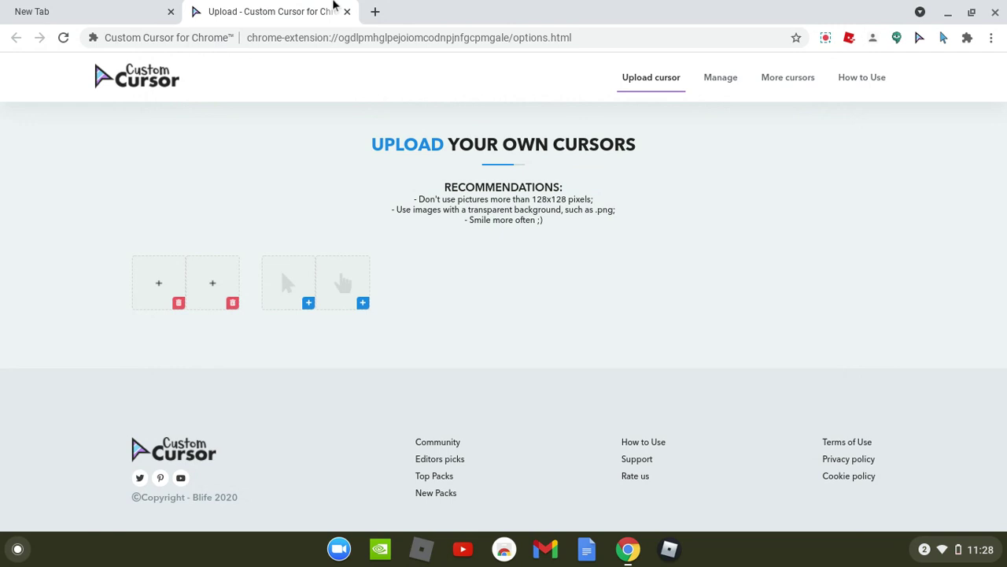
Replace the upload tab with a new tab and check the uploaded cursor pair in the Custom Cursor collection
click(375, 11)
click(348, 12)
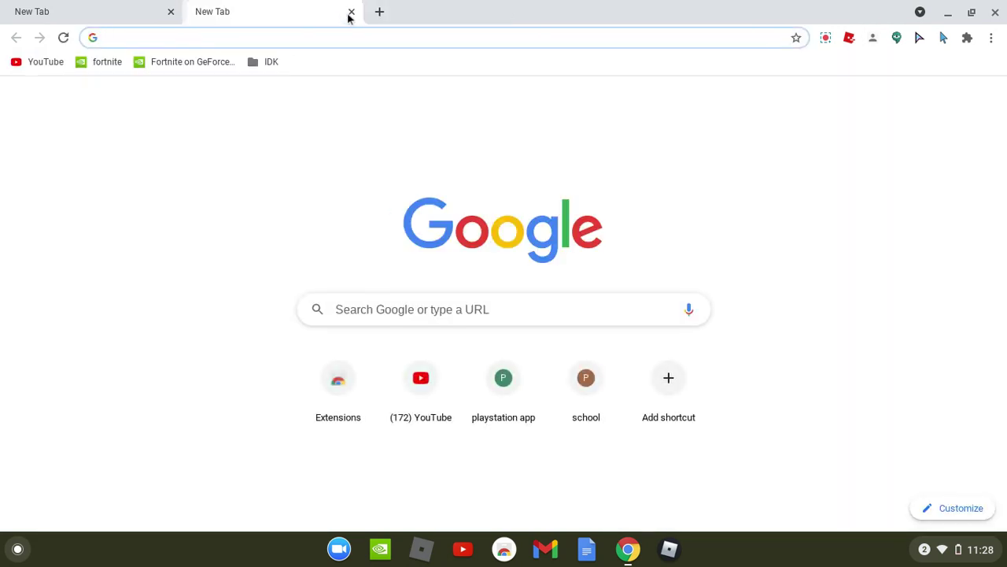
click(919, 38)
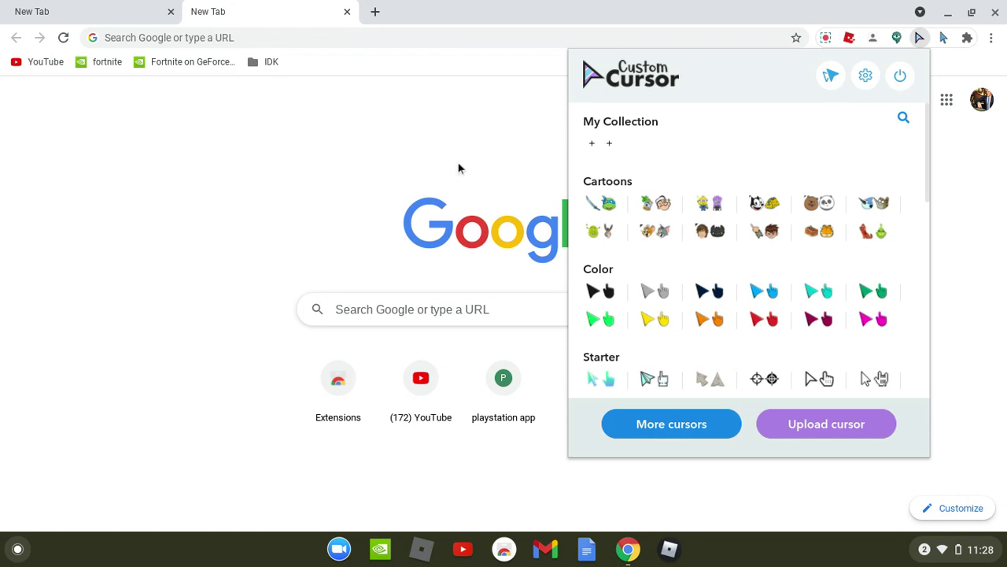
click(439, 177)
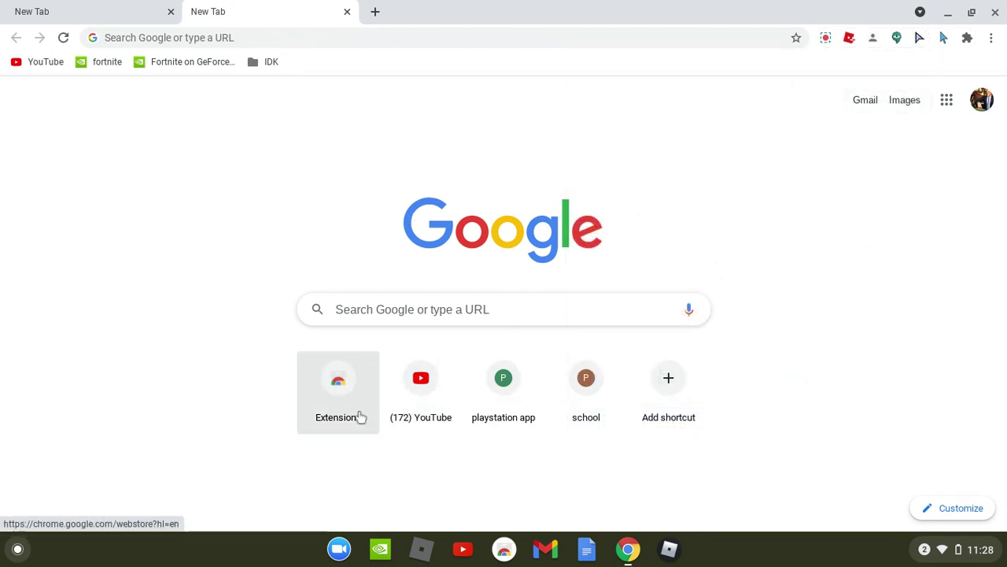
Open YouTube and go to the signed-in account's own channel
click(395, 383)
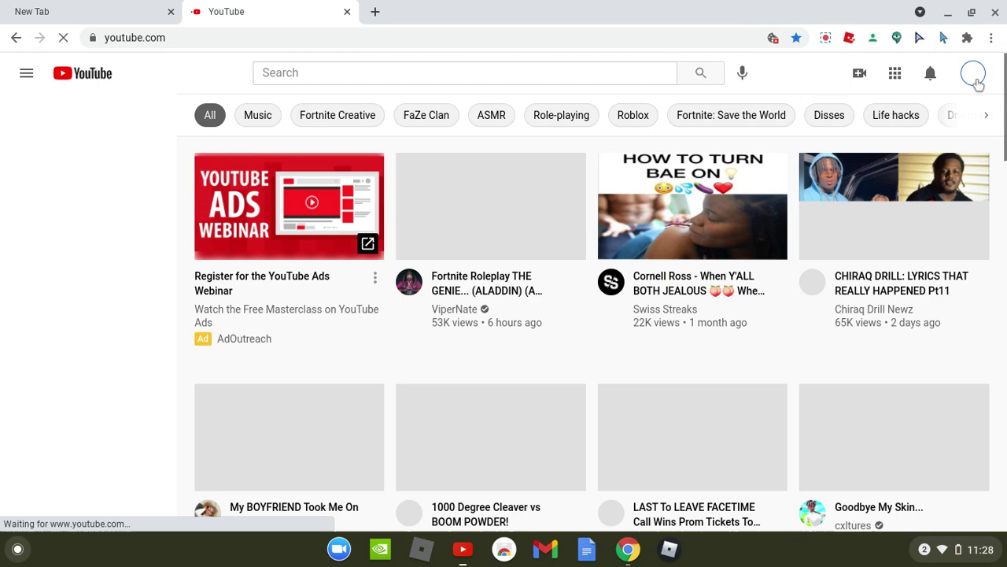
click(975, 83)
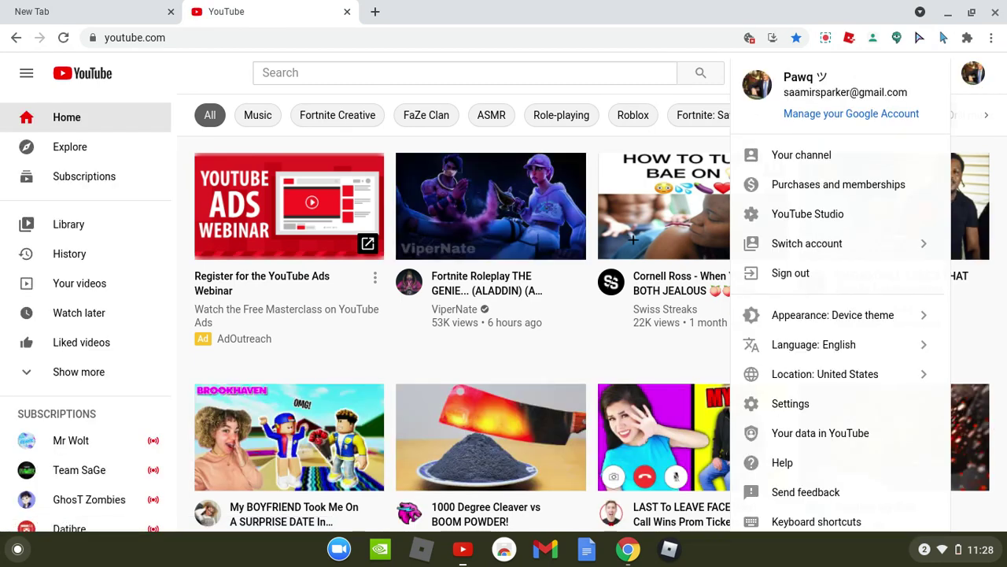
click(807, 161)
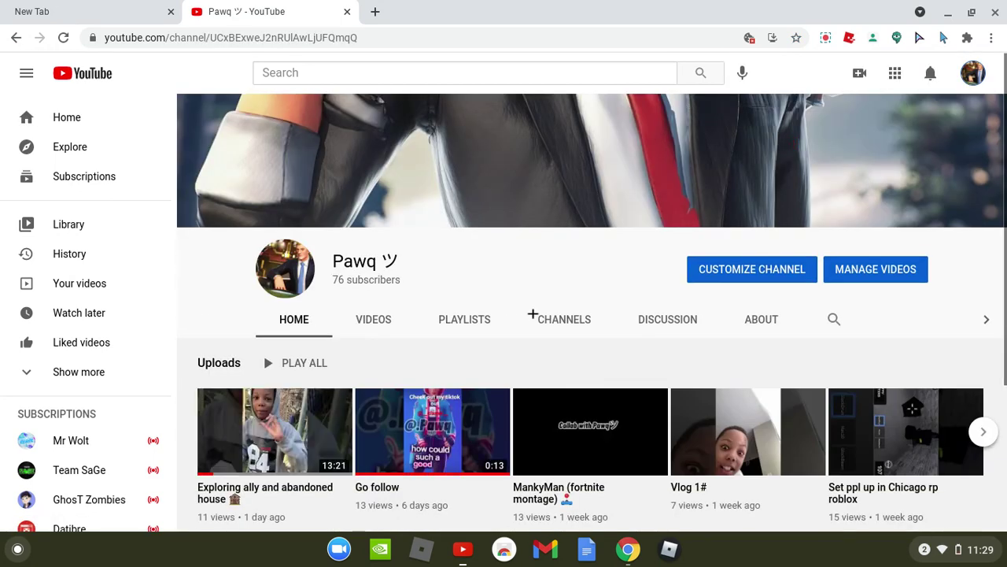
Look through the channel's home page and its list of uploaded videos with the custom cursor
scroll(415, 246, down, 2)
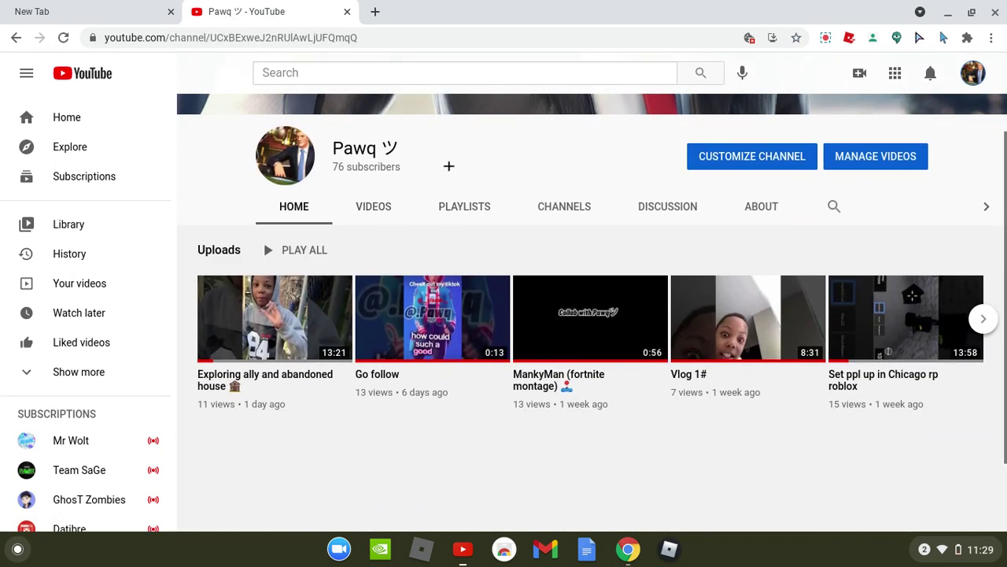
click(472, 207)
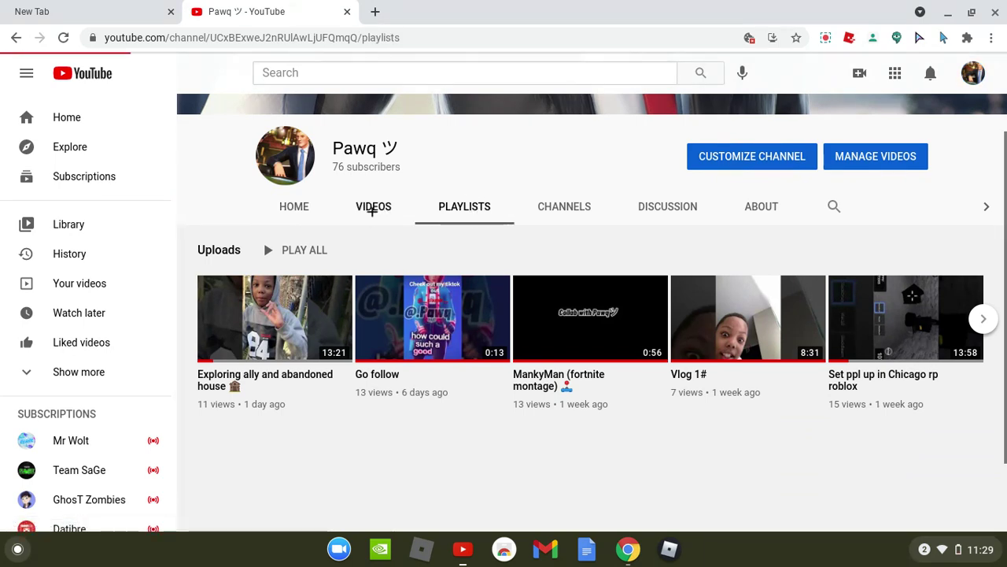
click(372, 208)
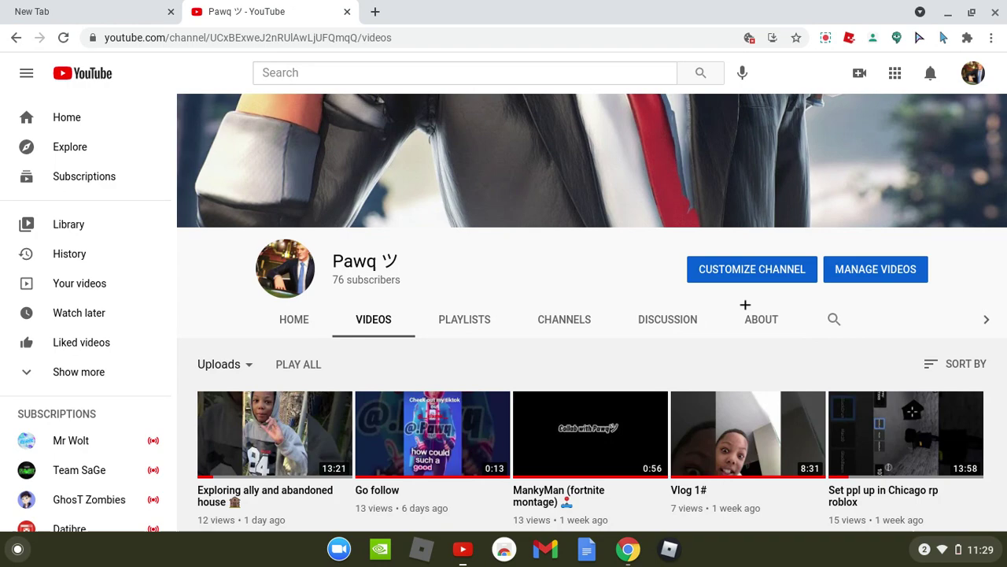
scroll(636, 197, down, 3)
scroll(635, 198, down, 2)
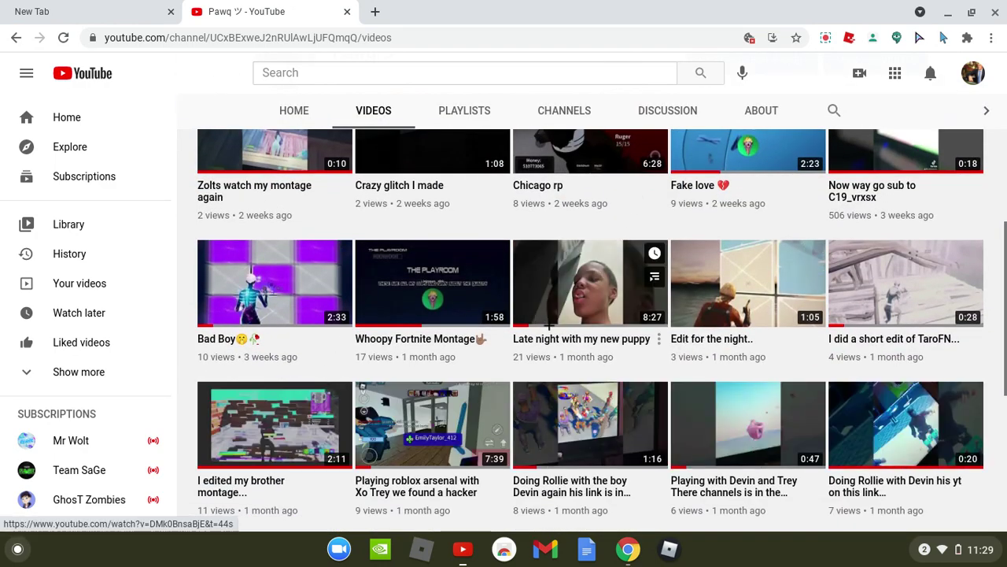
scroll(511, 365, down, 4)
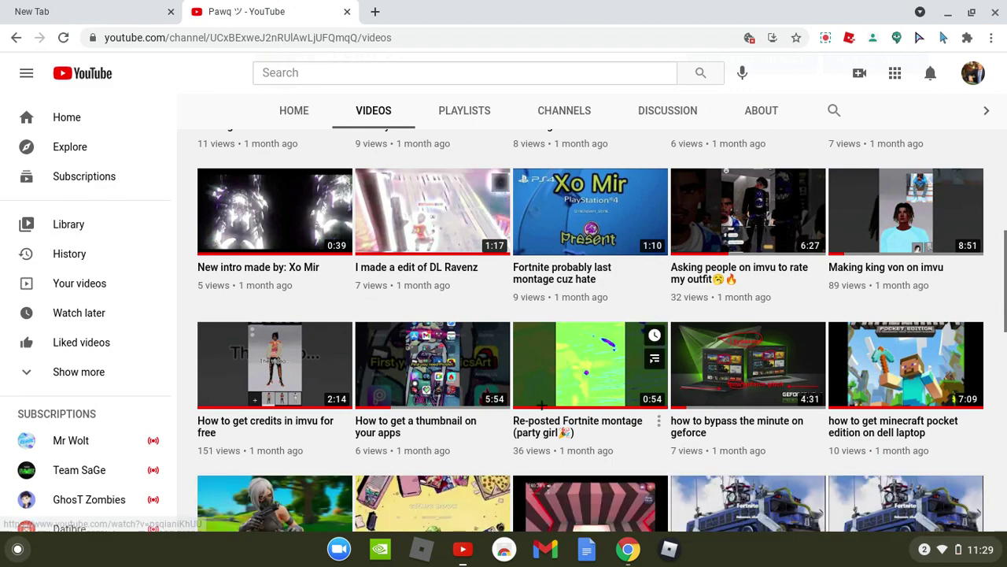
scroll(511, 366, up, 15)
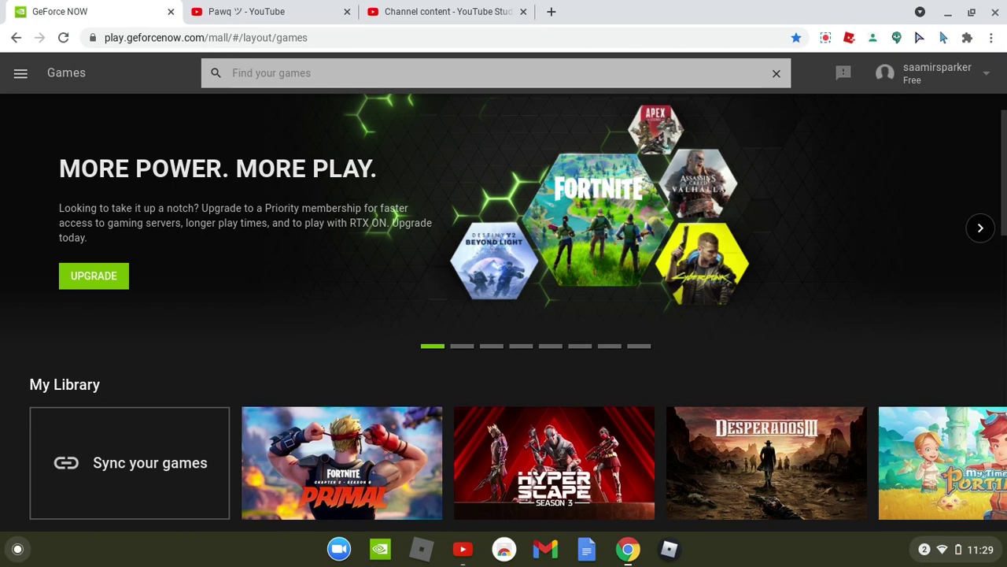
key(XF86AudioRaiseVolume)
click(825, 37)
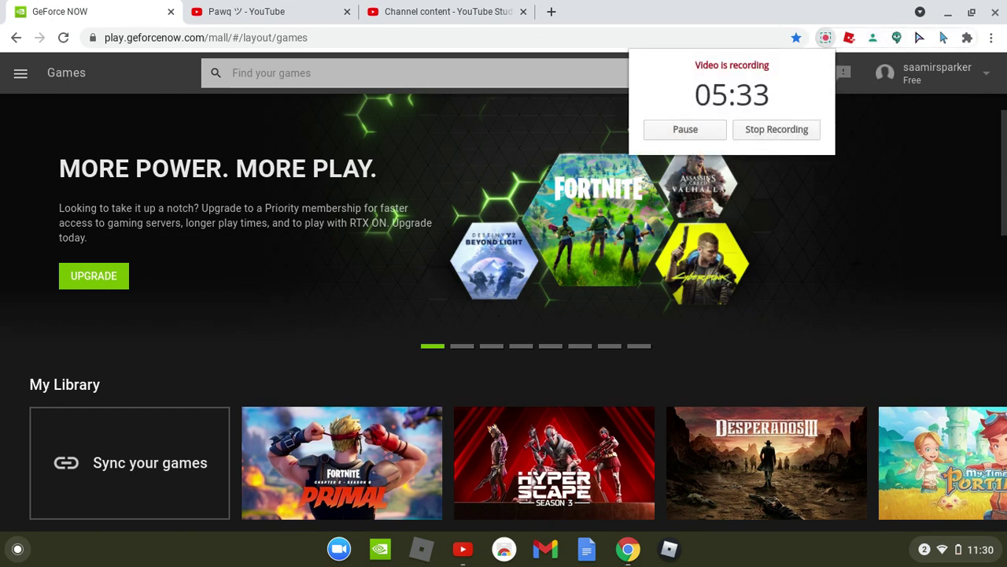